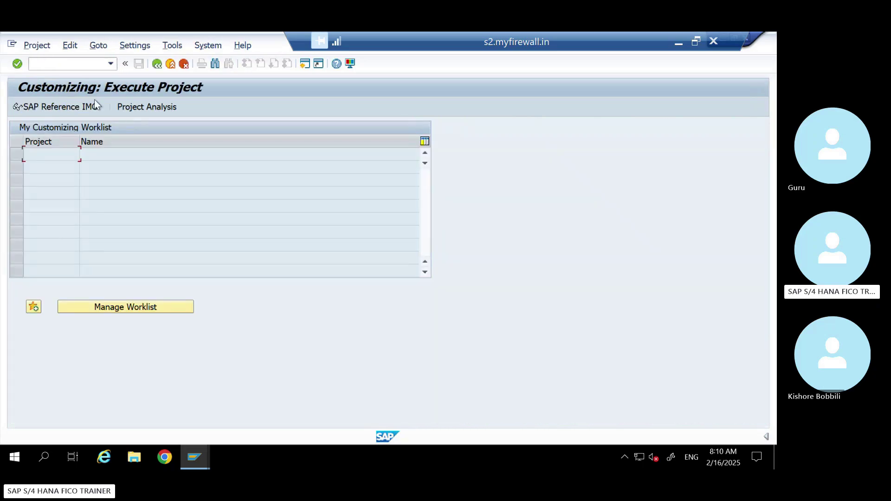
Step: Open the SAP Reference IMG and expand Controlling > Profitability Analysis > Flows of Actual Values
left_click(84, 108)
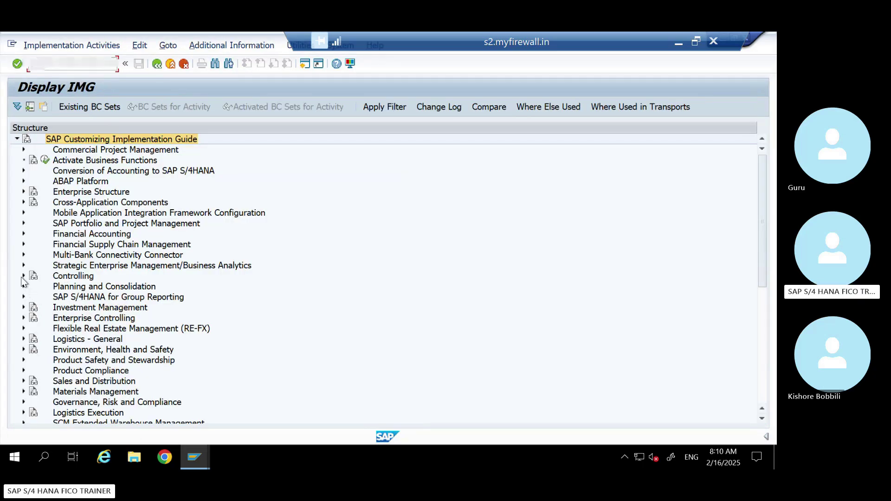
left_click(23, 276)
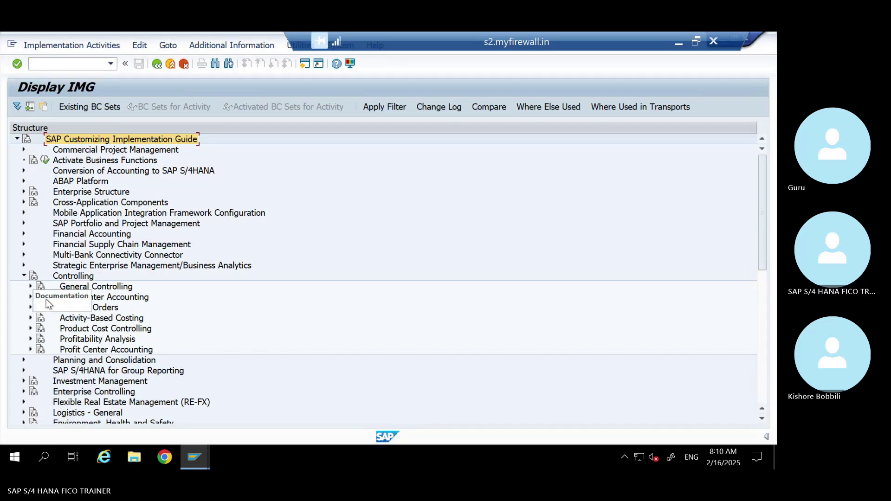
left_click(31, 338)
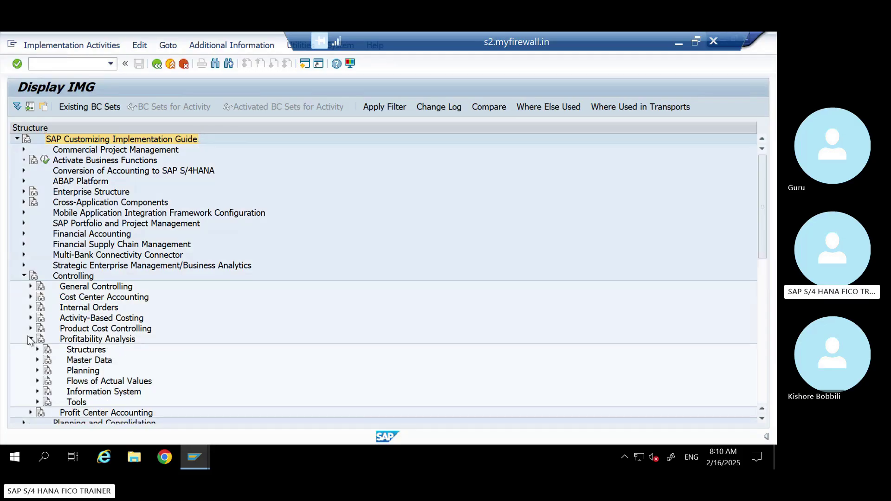
left_click(37, 381)
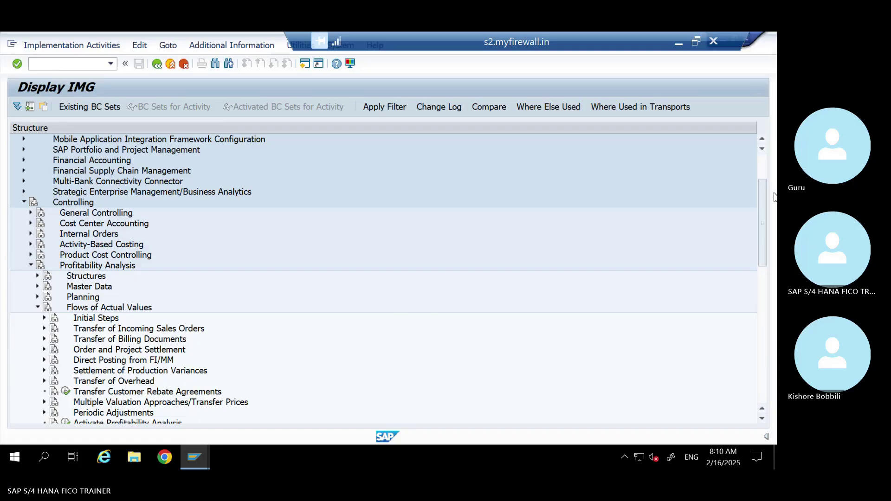
left_click_drag(759, 198, 760, 224)
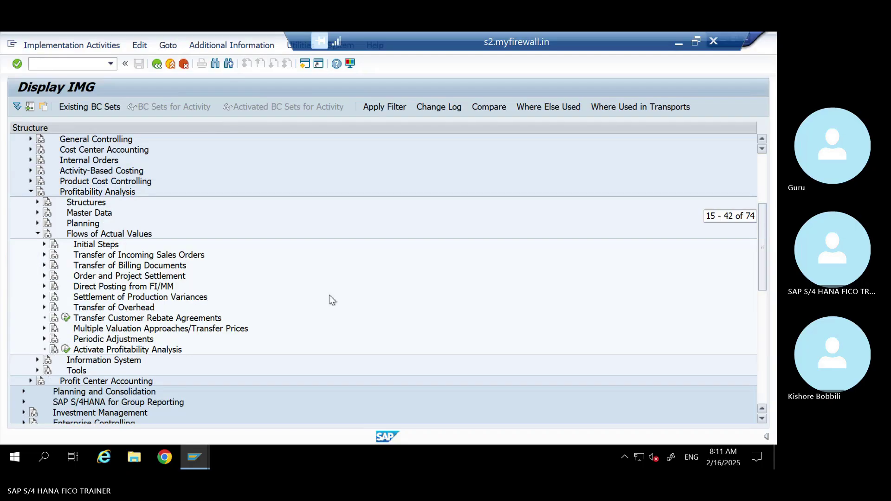
Step: Browse Periodic Adjustments, Initial Steps and Characteristic Groups under Flows of Actual Values
left_click(44, 339)
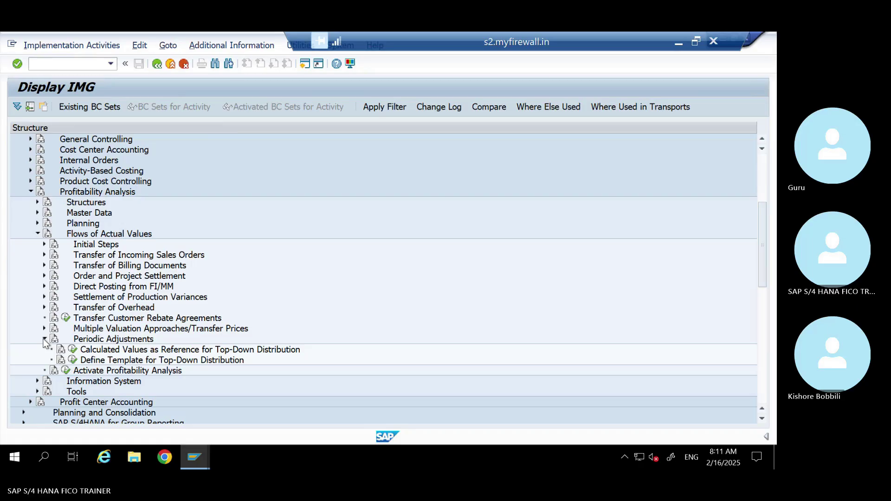
left_click(45, 339)
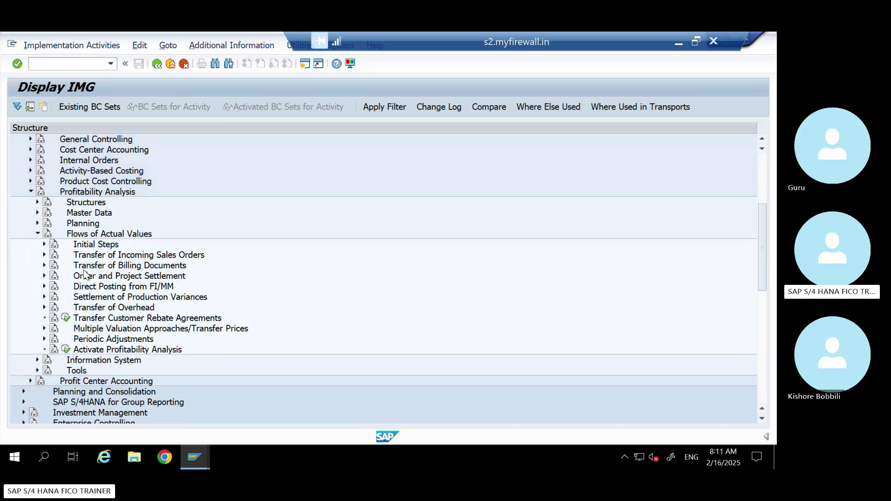
left_click(45, 244)
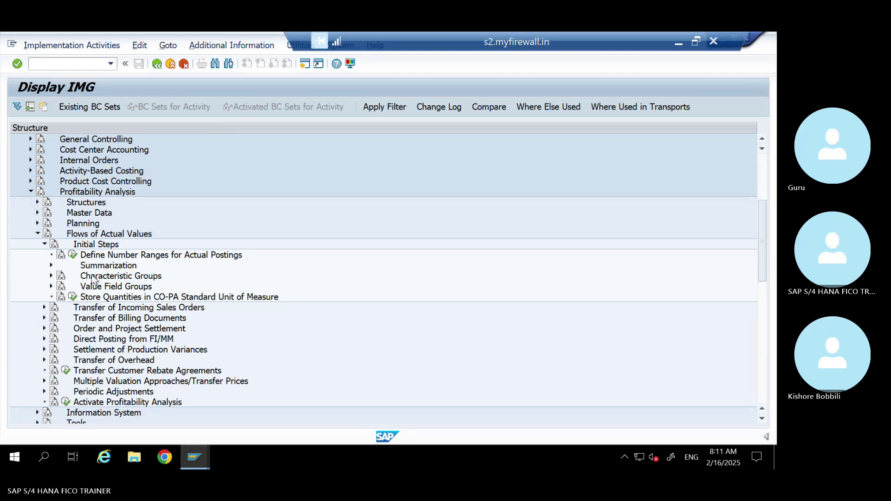
left_click(51, 276)
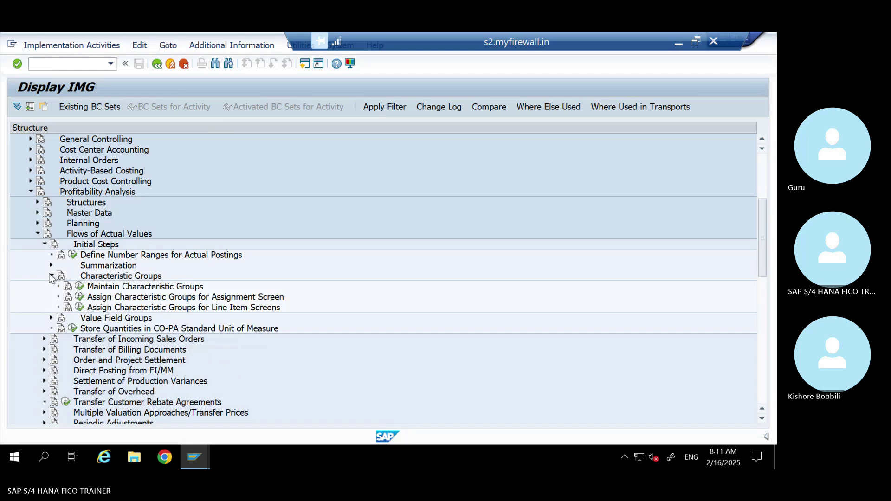
left_click(51, 276)
left_click(51, 277)
left_click(52, 276)
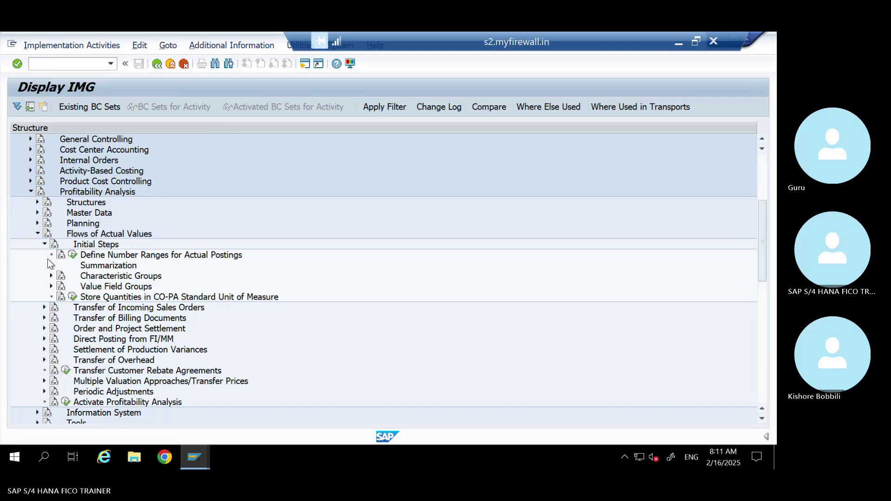
Step: Expand Transfer of Overhead > Assess Cost Center Costs and select the assessment structure activity
left_click(44, 361)
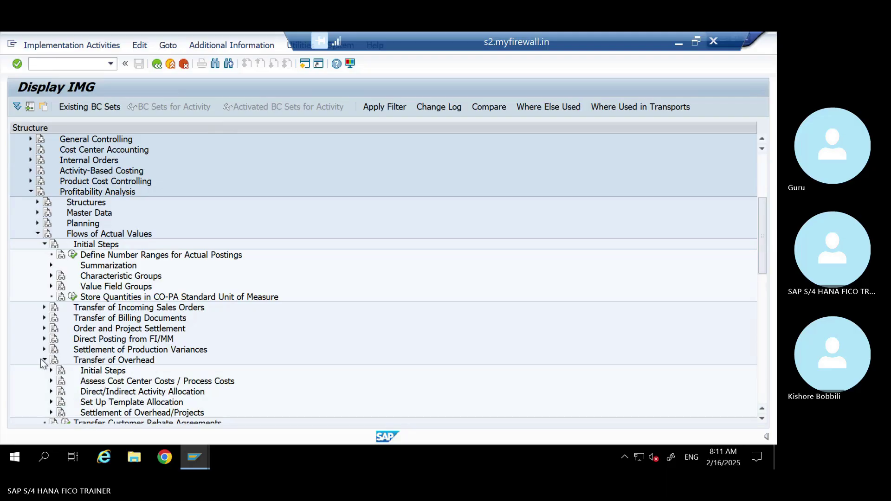
left_click(52, 381)
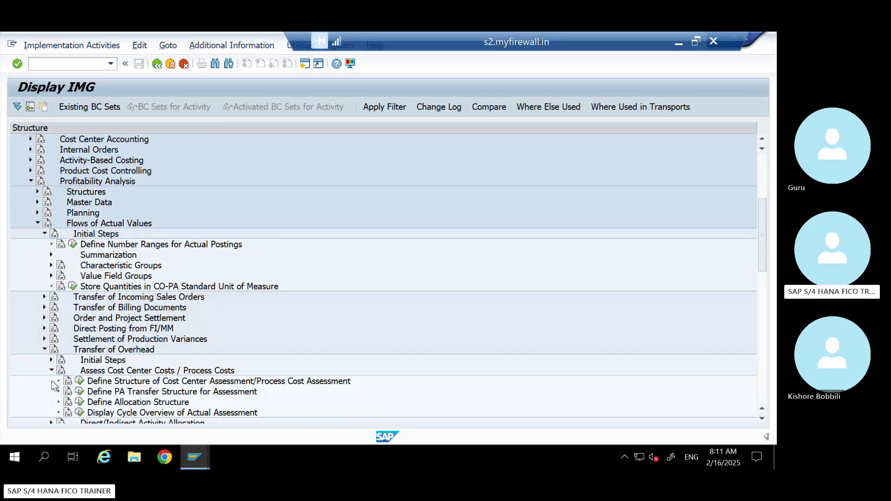
left_click(44, 233)
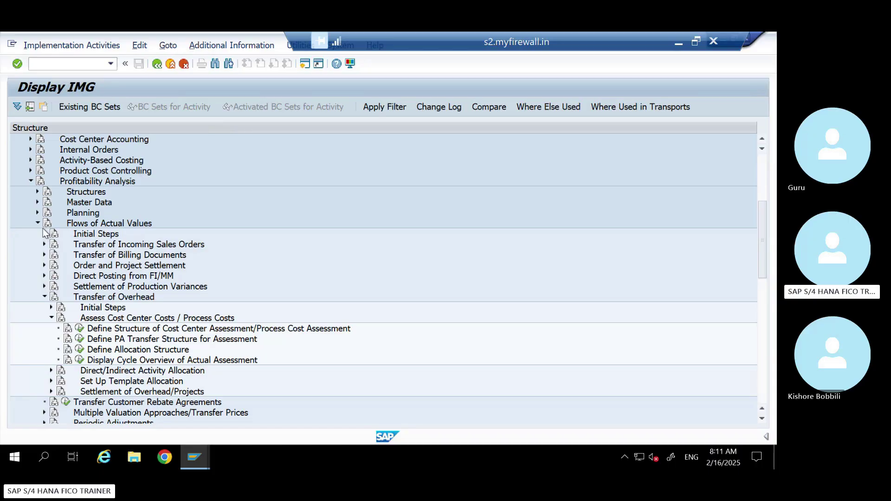
left_click(176, 328)
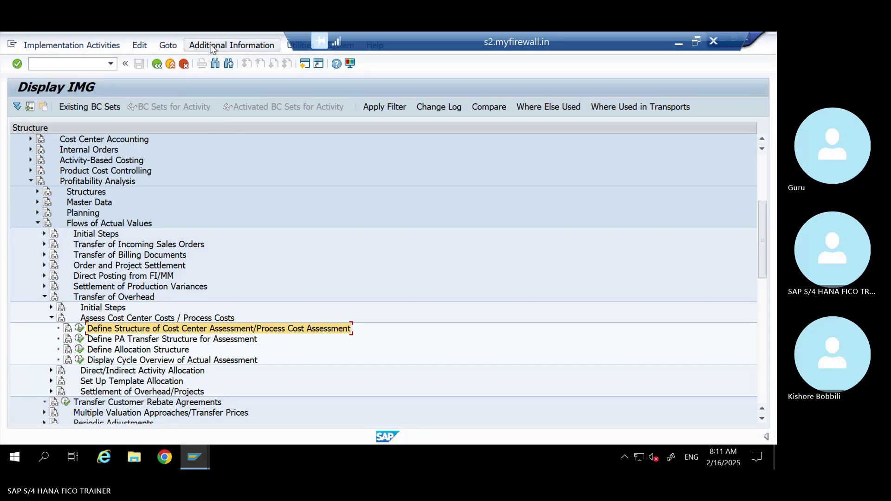
Step: Display the IMG path to Define Structure of Cost Center Assessment, then minimize SAP
right_click(153, 328)
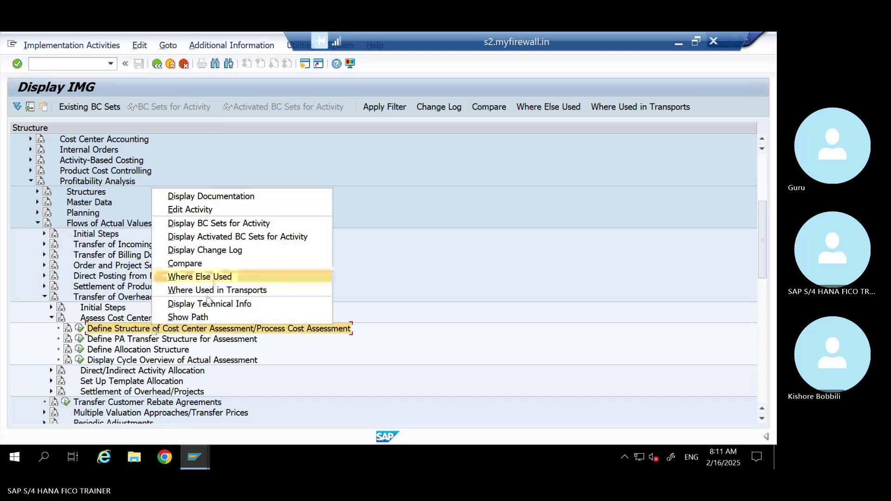
left_click(194, 317)
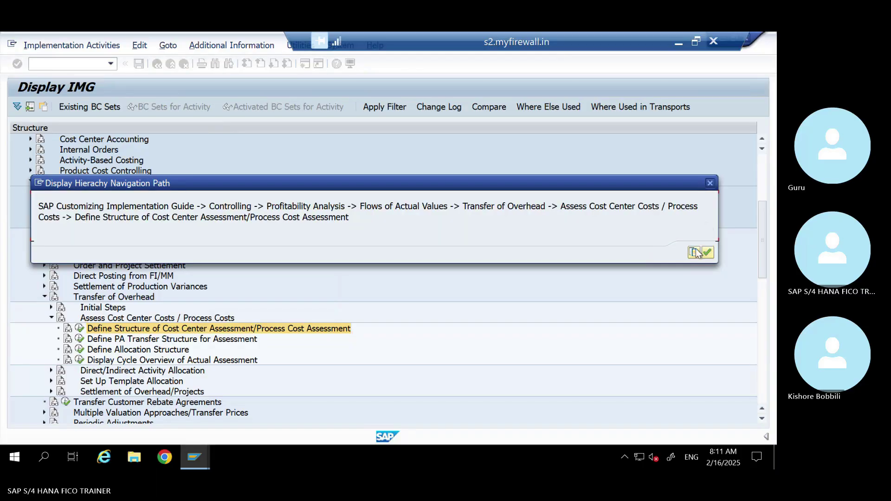
left_click(672, 41)
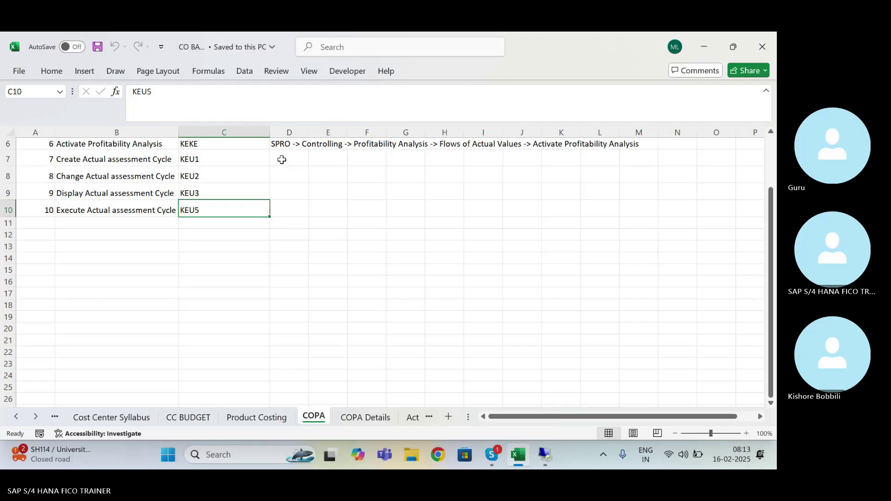
Step: Paste the IMG path into D7, replacing the leading guide name with SPRO
left_click(281, 159)
type("SAP Customizing Implementation Guide -> Controlling -> Profitability Analysis -> Flows of Actual Values -> Transfer of Overhead -> Assess Cost Center Costs / Process Costs -> Define Structure of Cost Center Assessment/Process Cost Assessment")
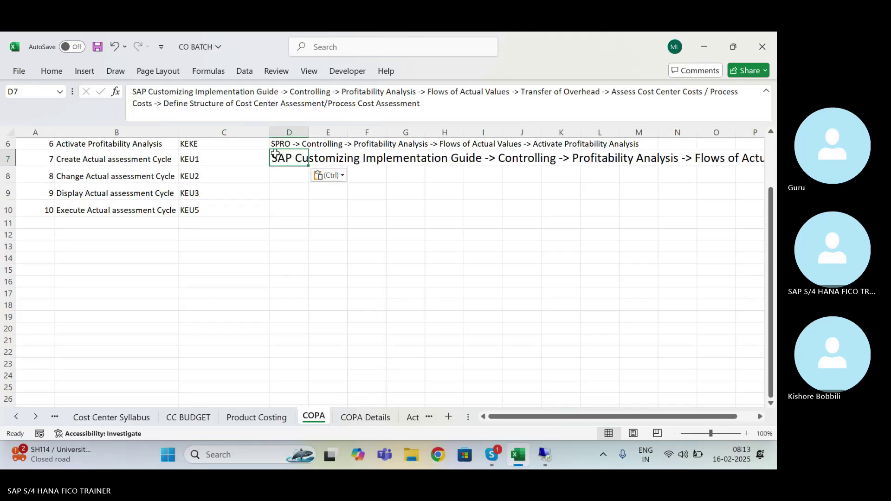
left_click(344, 179)
left_click(324, 214)
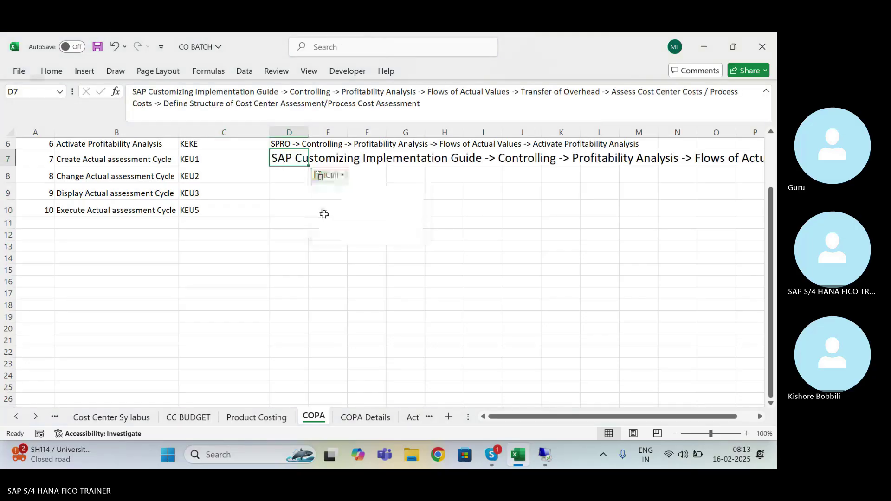
left_click_drag(280, 92, 99, 82)
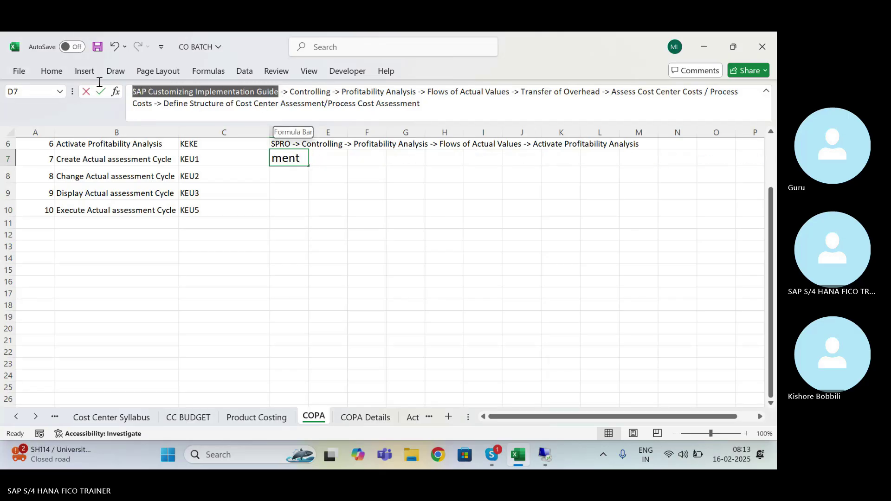
type("SPRO")
key("Return")
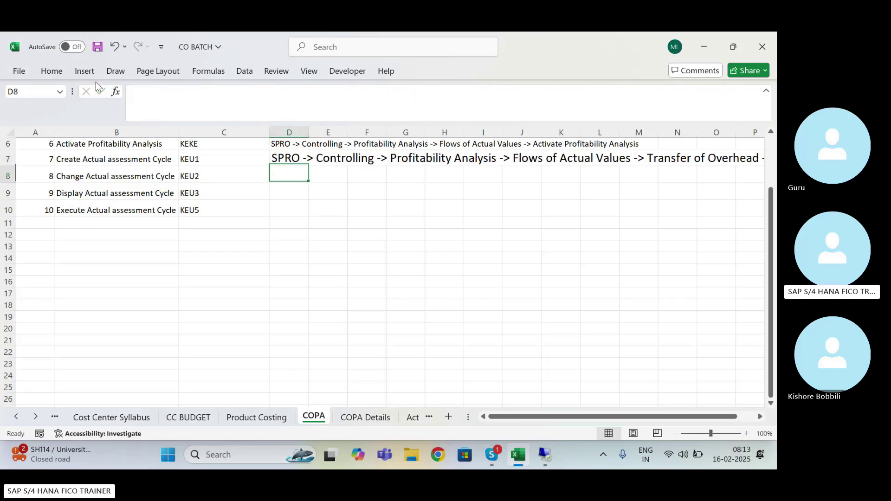
Step: Copy D6's formatting onto D7 with Format Painter and return to SAP
key("Up")
key("Up")
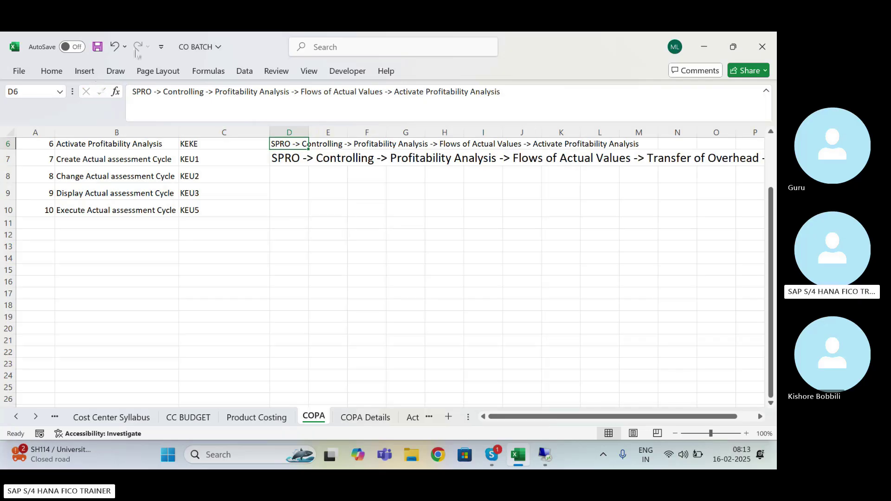
left_click(52, 71)
left_click(46, 122)
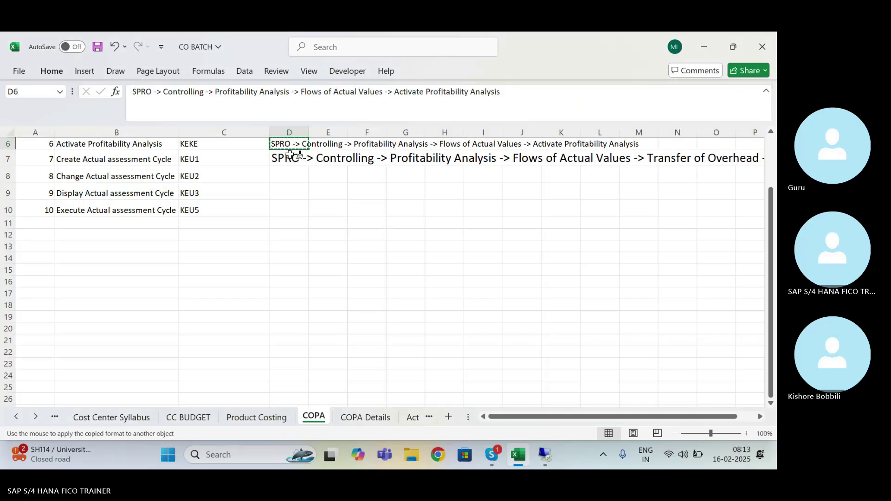
left_click(297, 159)
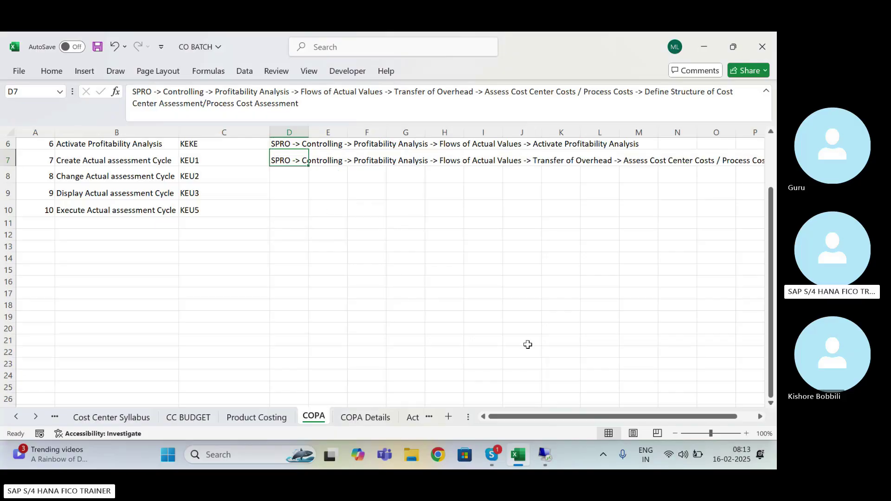
key("alt+Tab")
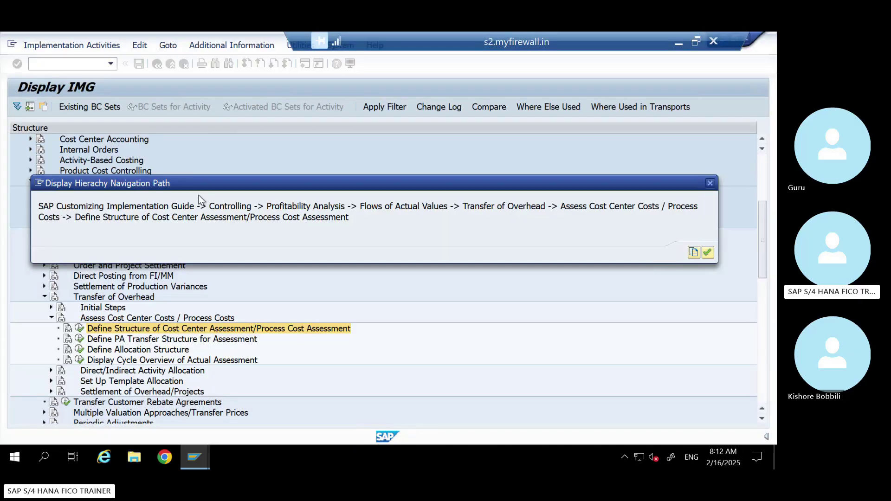
Step: Close the navigation path dialog, minimize SAP and select cell D10 beside KEU5
left_click(710, 184)
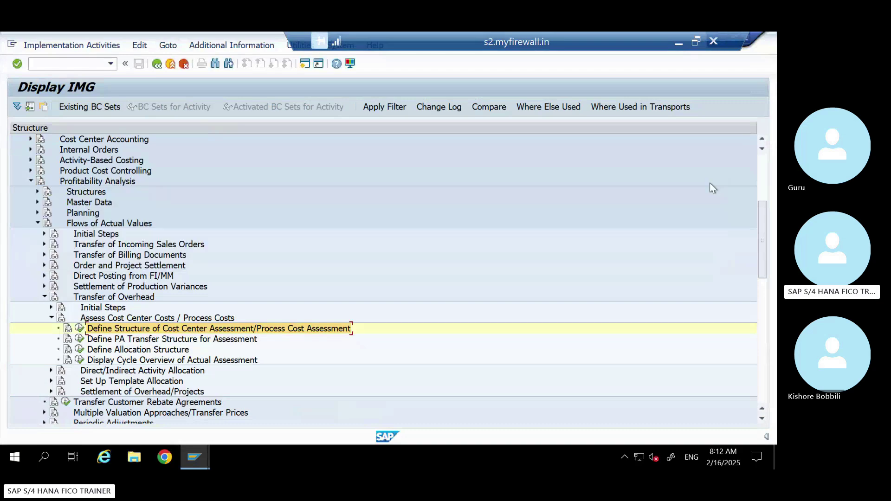
left_click(678, 43)
left_click(288, 208)
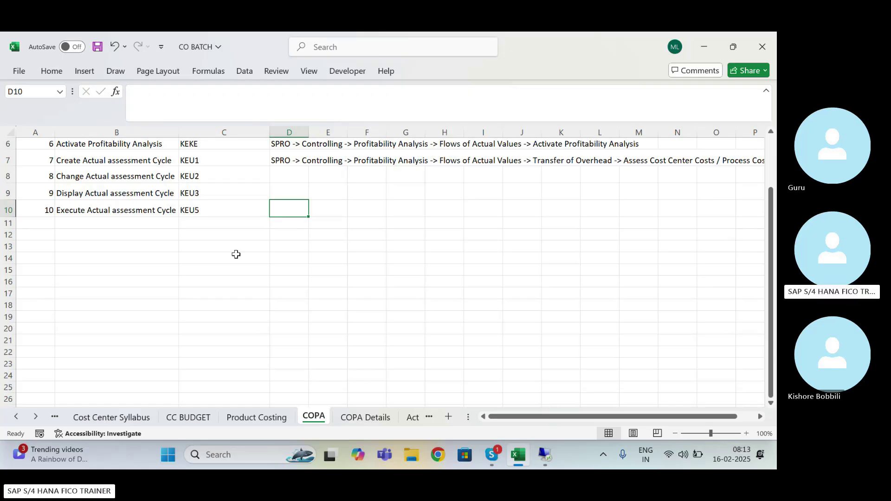
Step: Select cell C14, then go back to the SAP Display IMG session
left_click(249, 254)
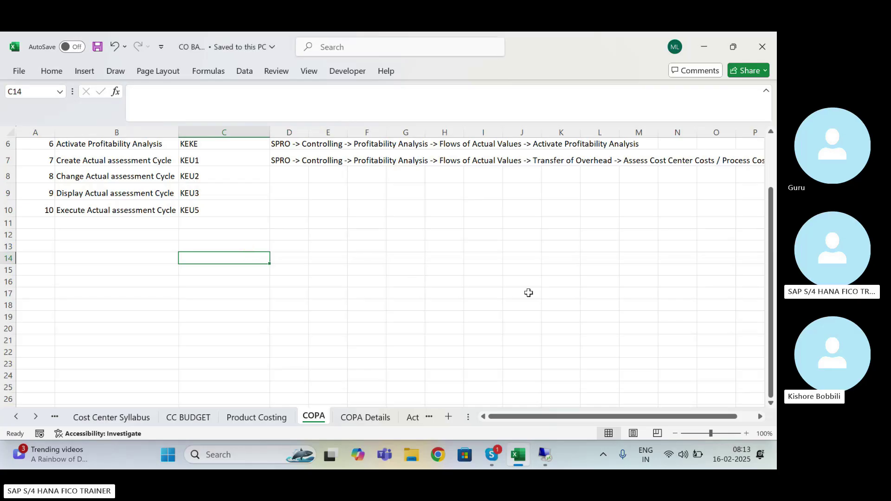
left_click(545, 454)
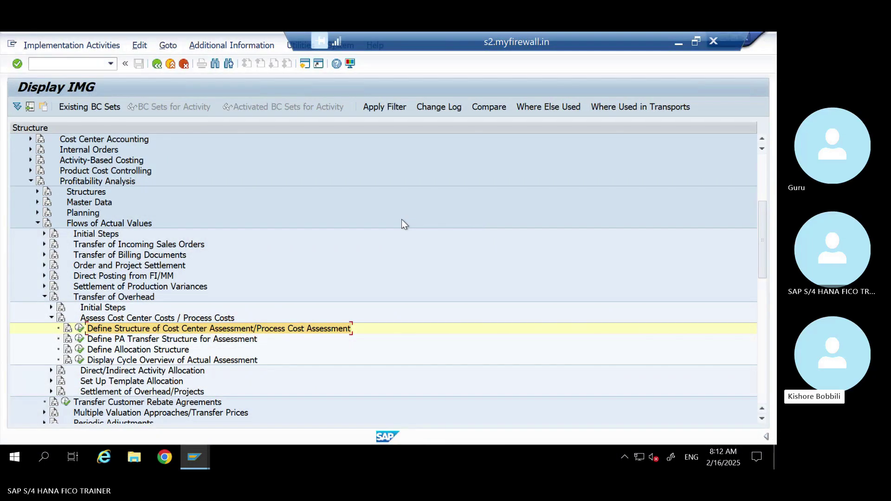
Step: Start creating an actual assessment cycle with operating concern SM00
left_click(79, 329)
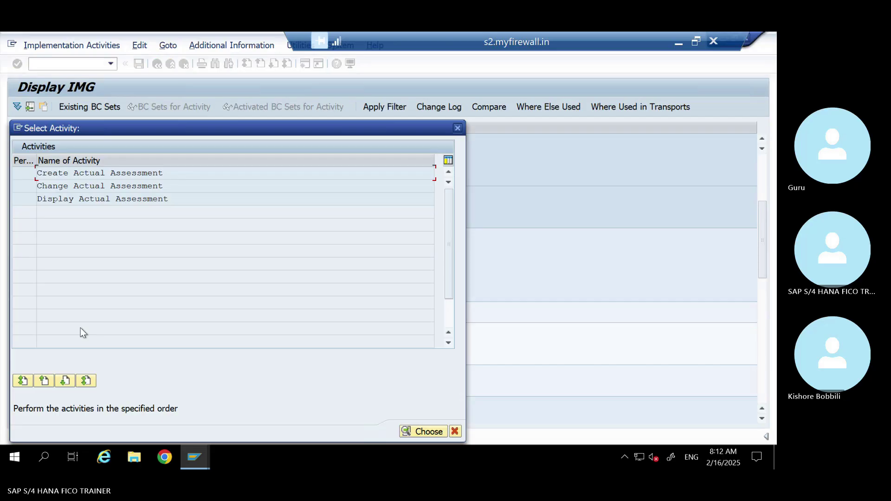
double_click(110, 175)
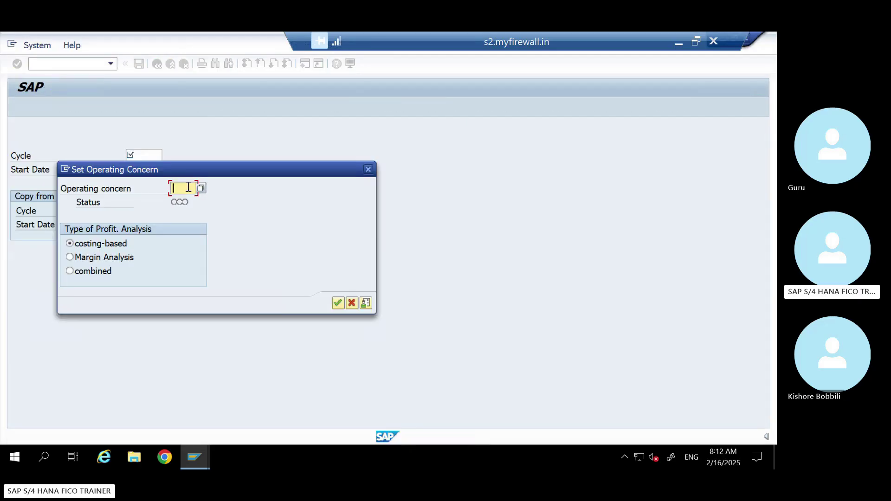
type("SM")
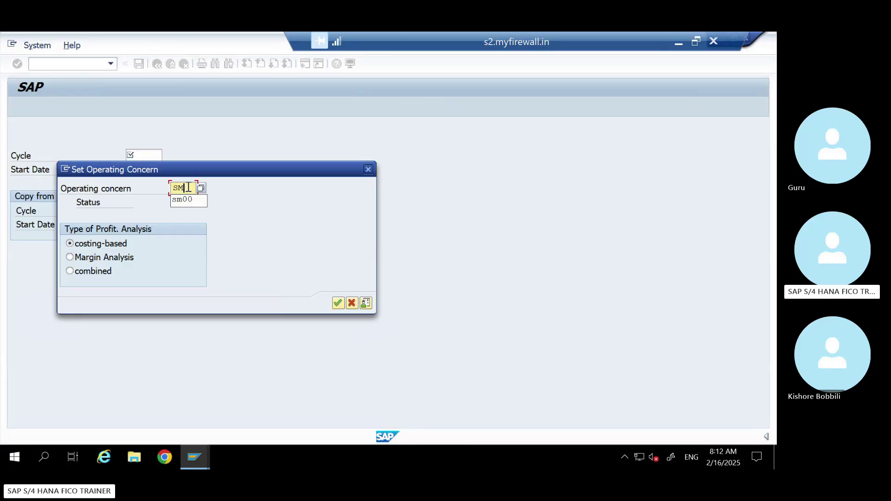
key("Down")
key("Return")
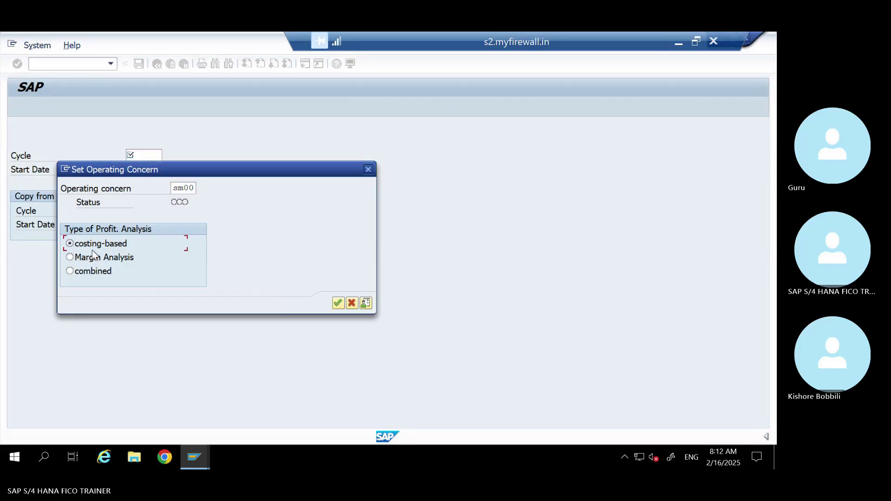
key("Return")
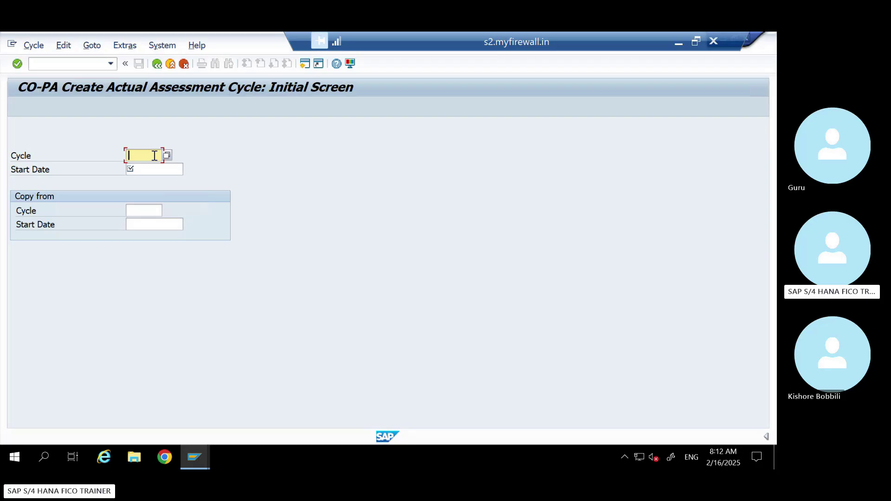
Step: Enter cycle TSTCYL with start date 02/01/2025 picked from the calendar
type("TSTCYC")
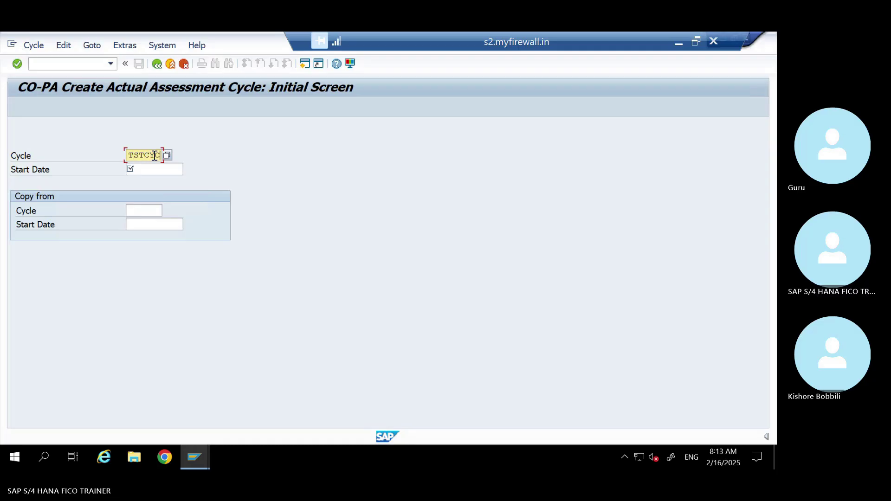
key("BackSpace")
type("L")
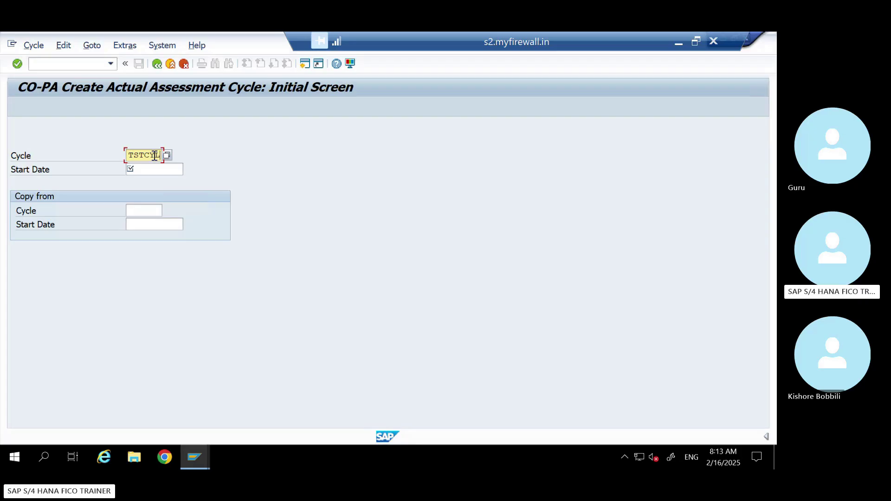
left_click(141, 169)
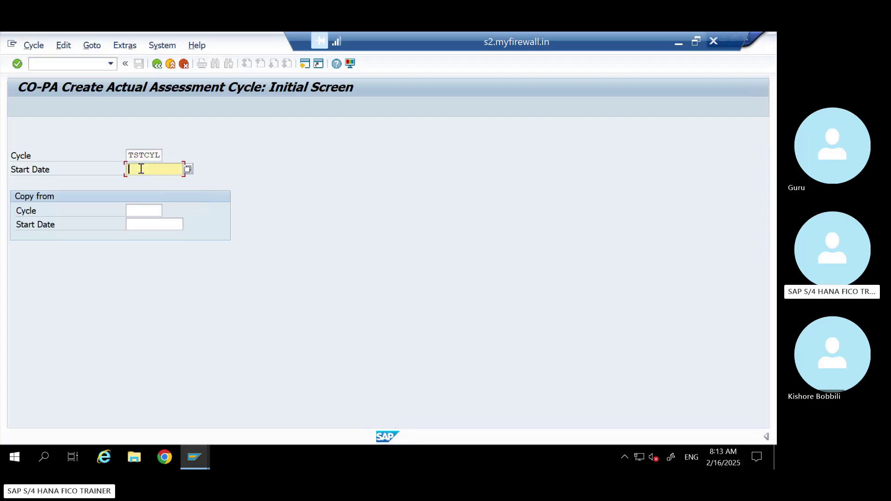
type("01")
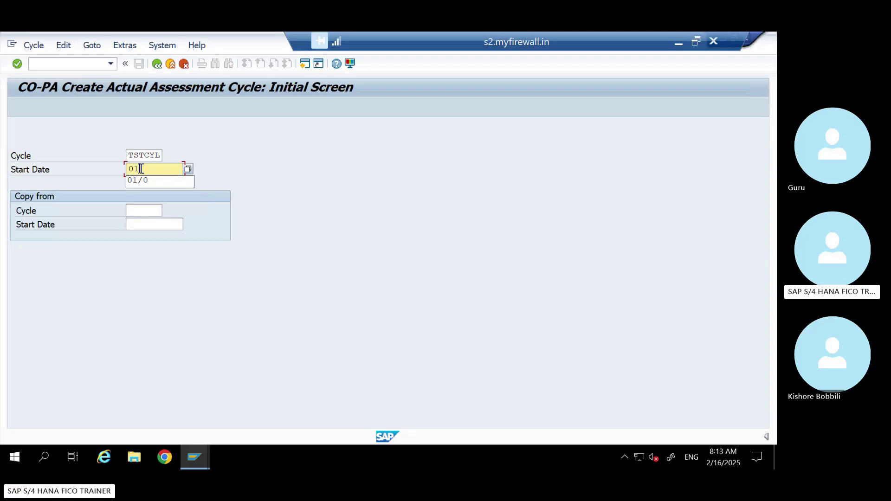
type("/")
left_click(188, 169)
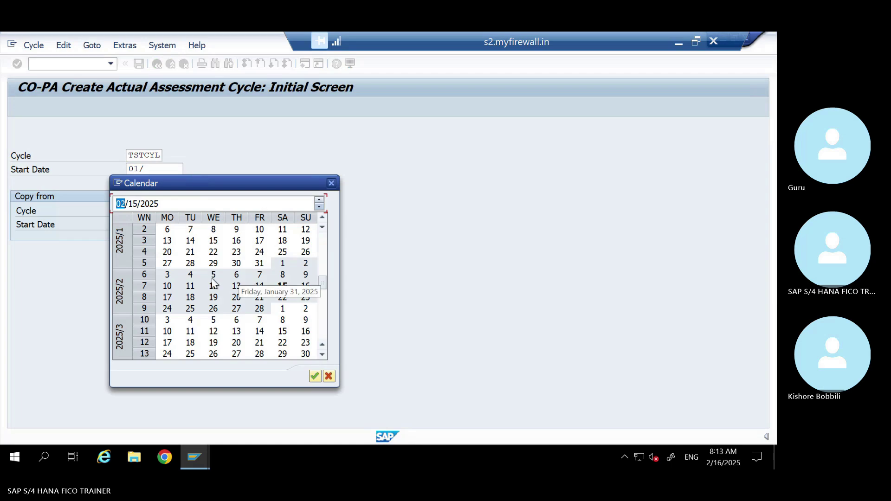
double_click(285, 264)
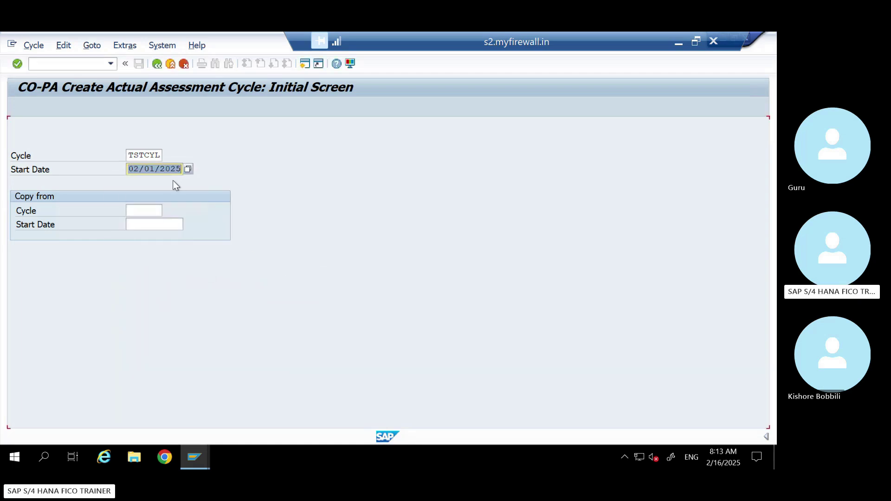
key("Return")
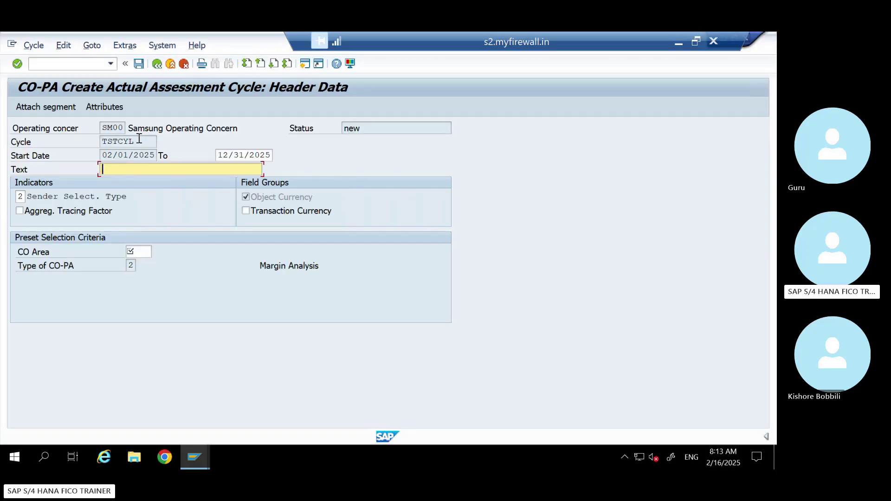
Step: Give cycle TSTCYL the text COPA ASSESSMNT CYCLE and controlling area SMCA
left_click_drag(138, 141, 78, 142)
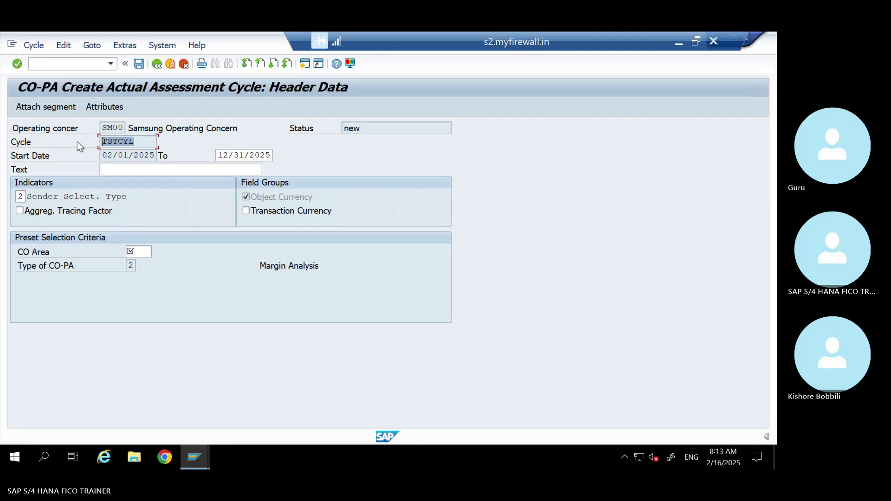
left_click(123, 169)
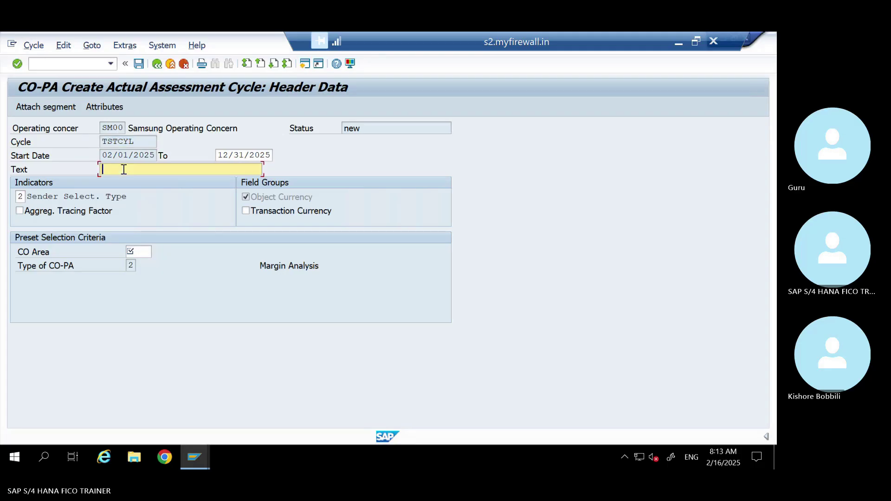
key("ctrl+v")
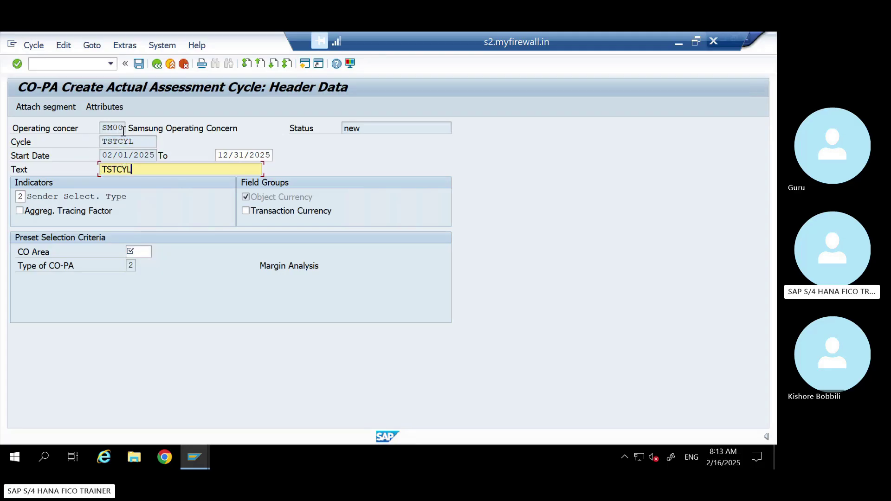
left_click_drag(123, 130, 103, 128)
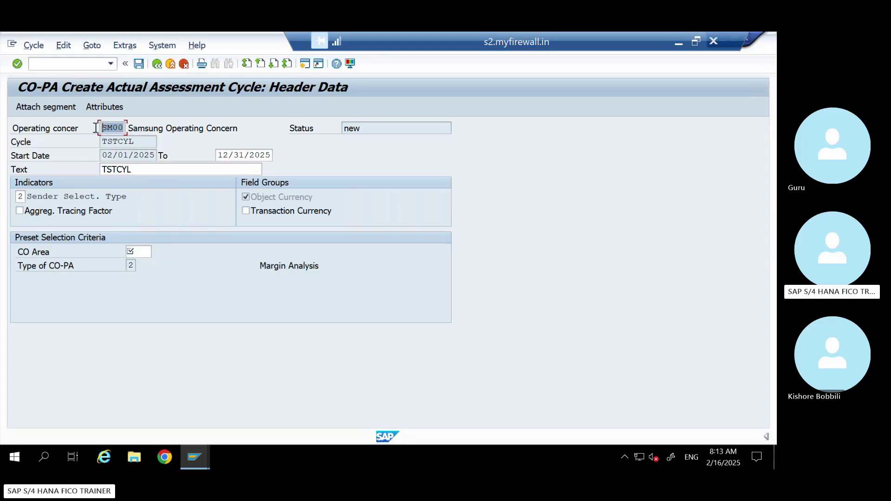
left_click(141, 169)
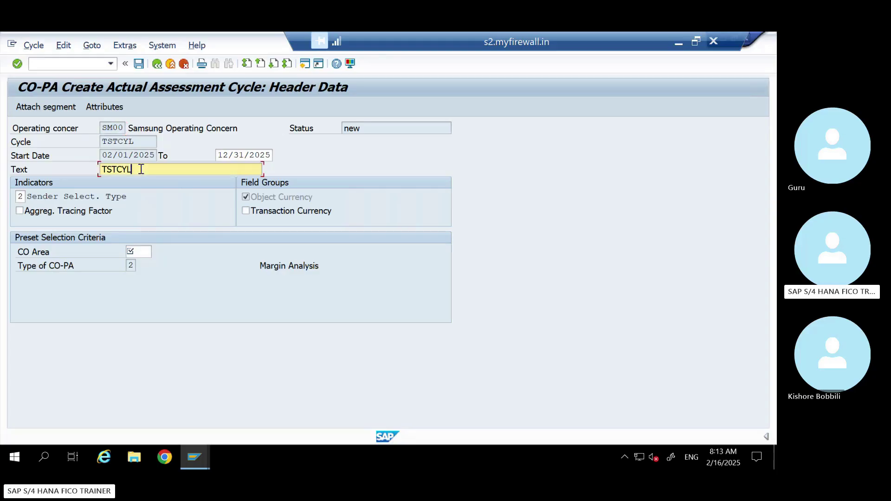
key("BackSpace")
key("BackSpace")
key("BackSpace")
key("BackSpace")
key("BackSpace")
key("BackSpace")
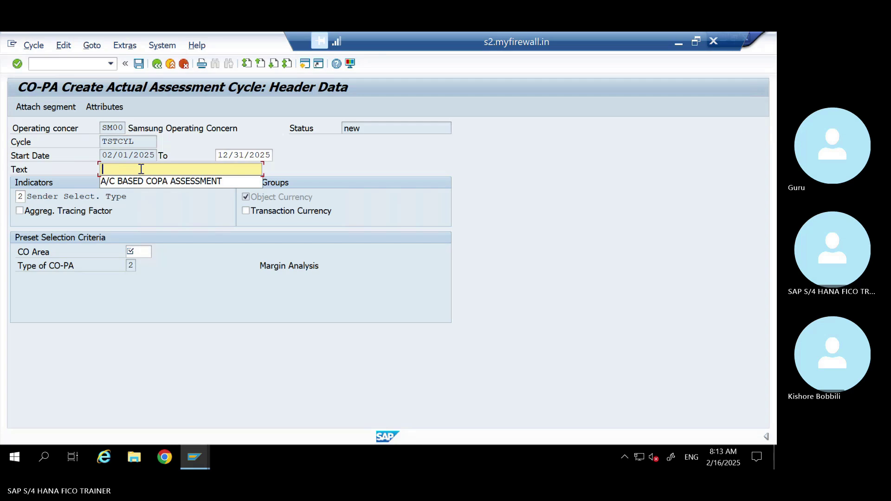
type("COPA A")
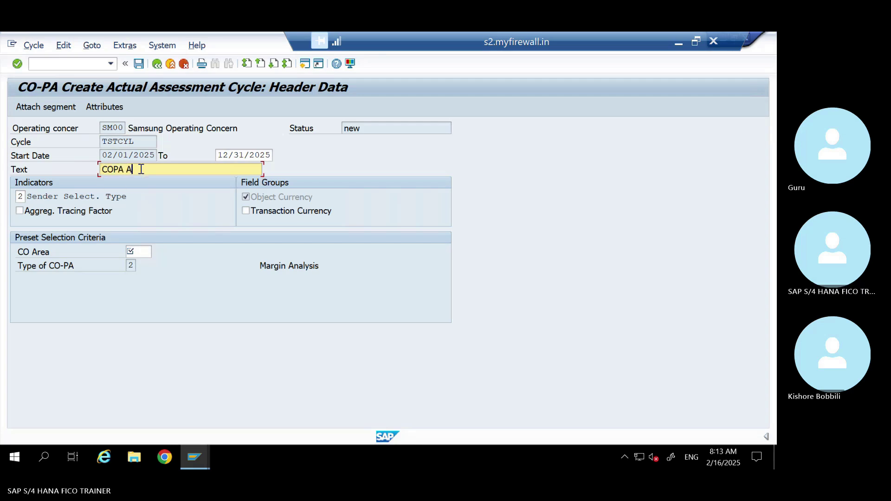
type("SSESS")
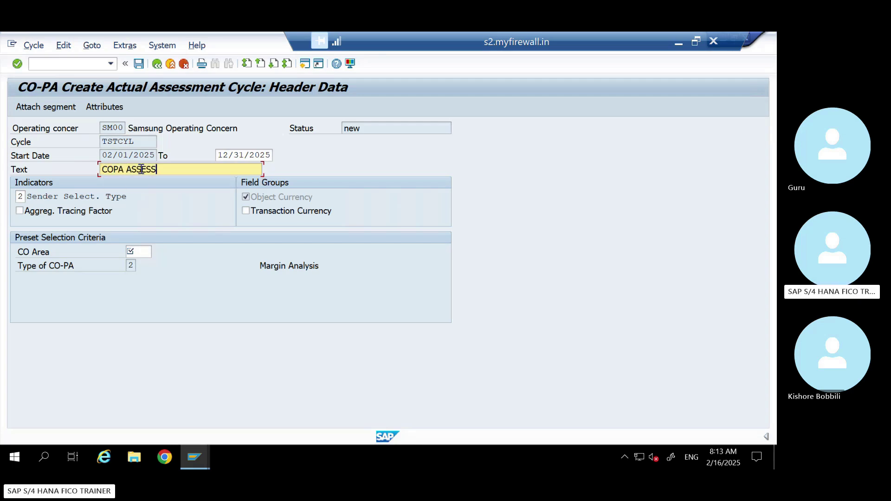
type("MNT CYCLE")
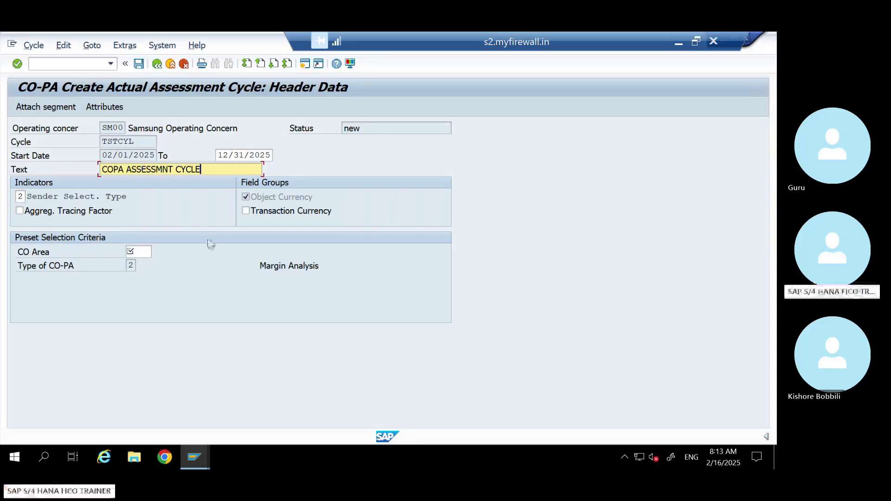
left_click(140, 253)
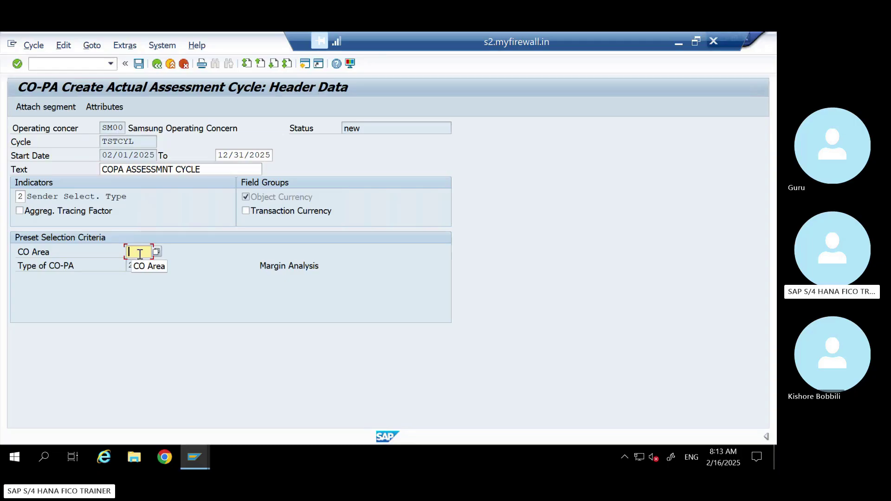
type("SMCA")
key("Return")
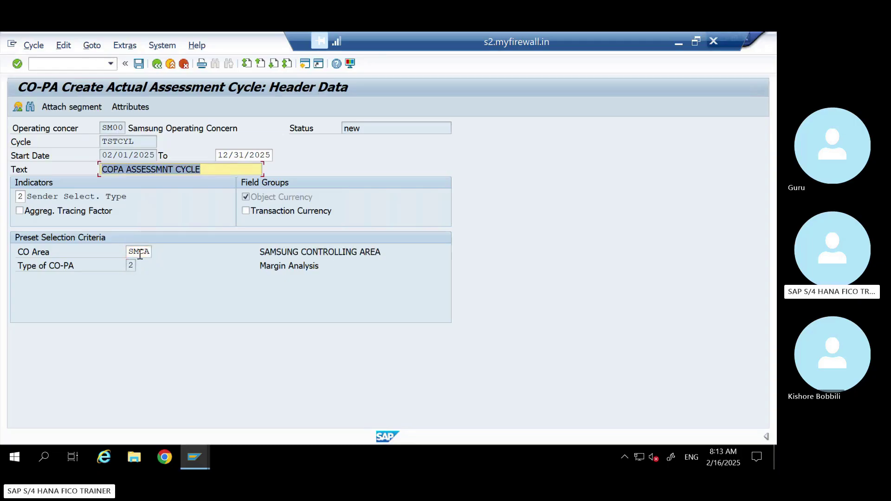
left_click(91, 107)
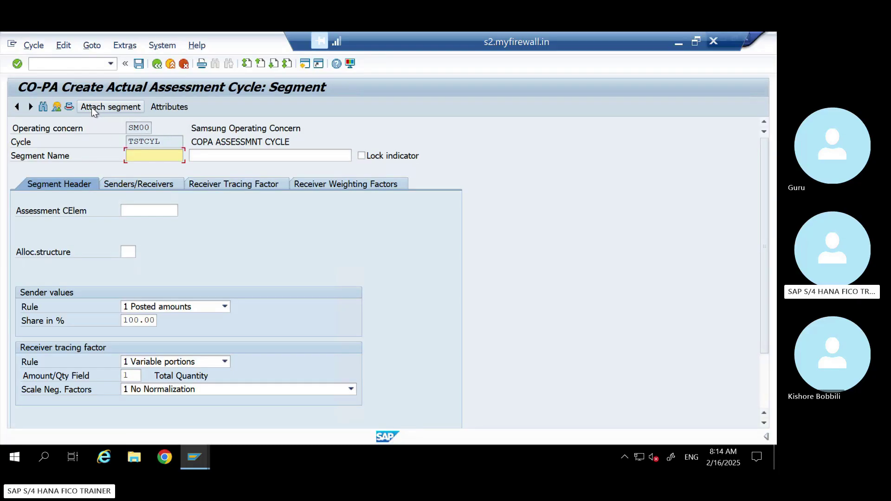
Step: Name the new segment SEMENT1 with description COPA SEGMENT1
type("SGEMT")
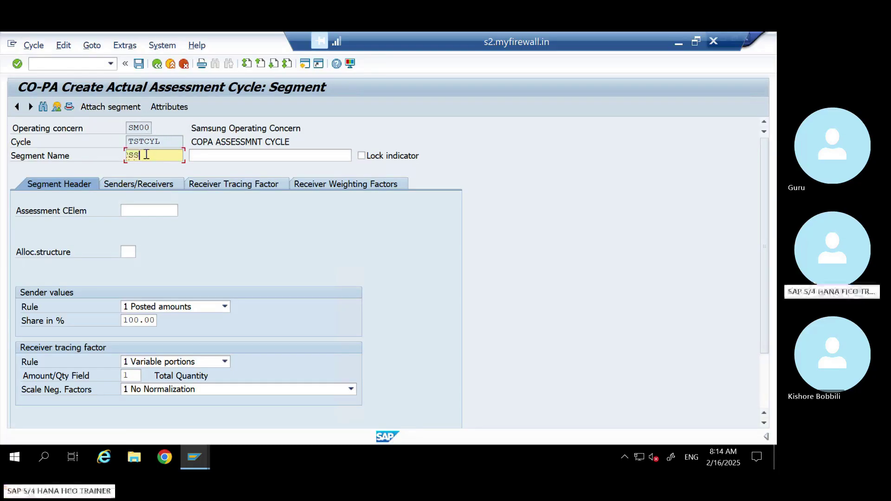
key("BackSpace")
key("BackSpace")
key("BackSpace")
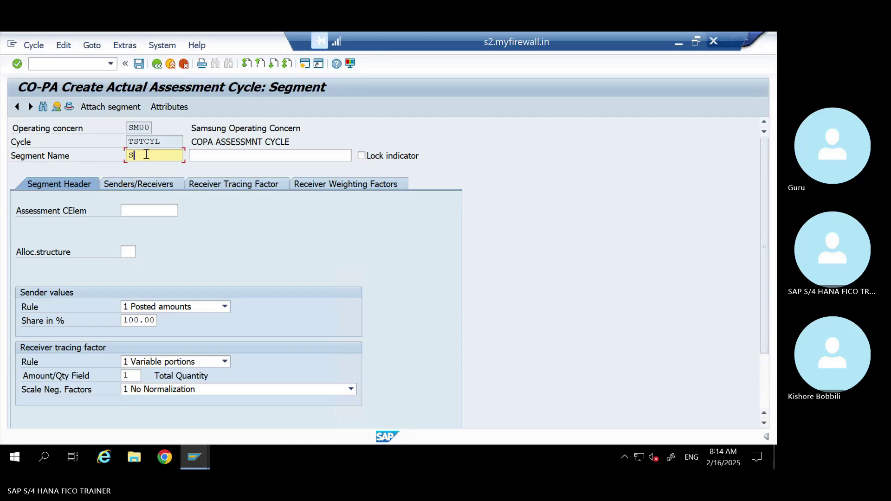
type("EMENT1")
left_click(193, 156)
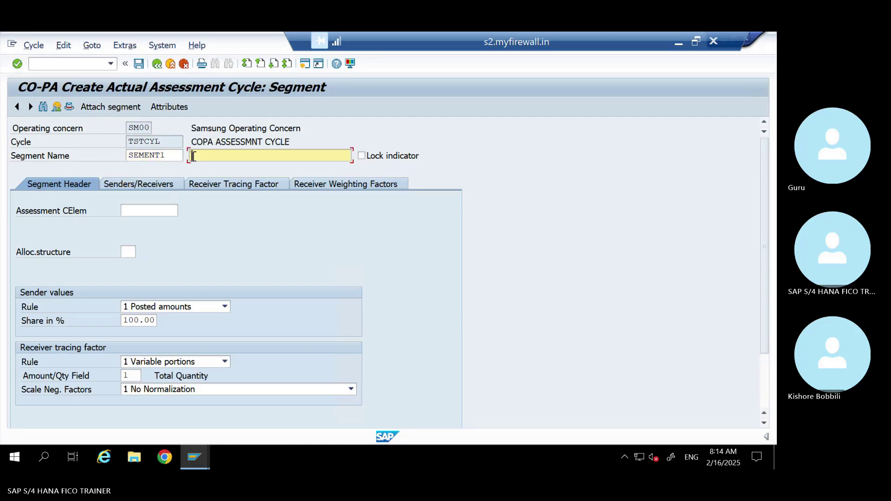
type("SEGMEN")
key("BackSpace")
key("BackSpace")
key("BackSpace")
type("COP")
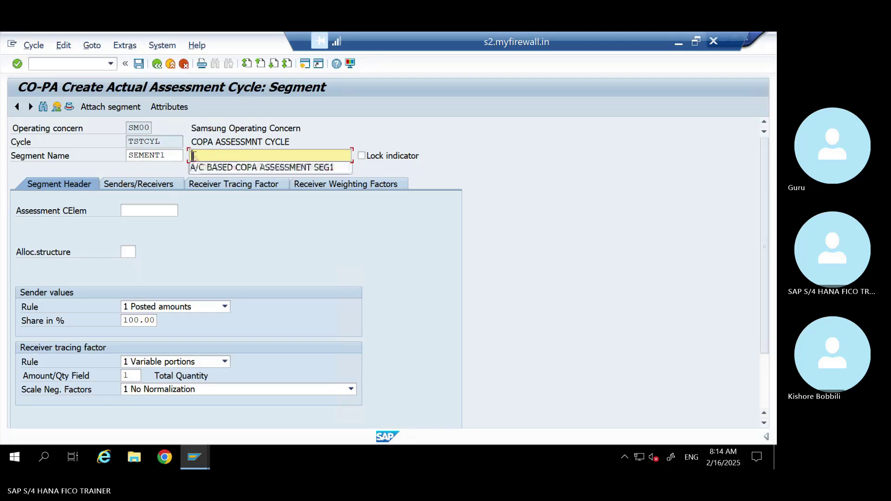
type("A SEGMENT1")
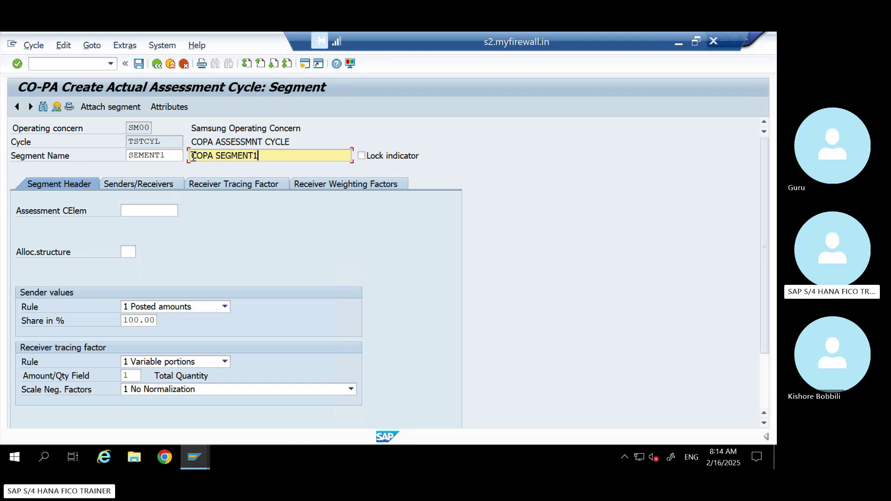
left_click(160, 209)
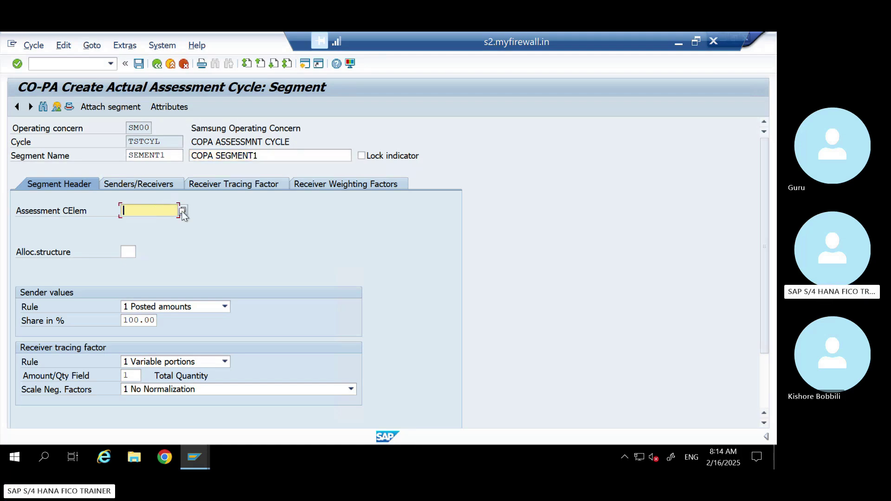
left_click(182, 212)
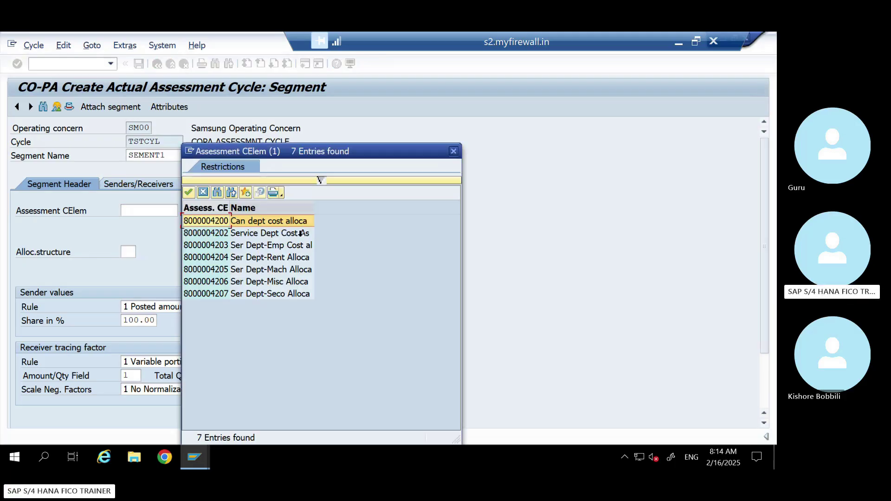
double_click(237, 220)
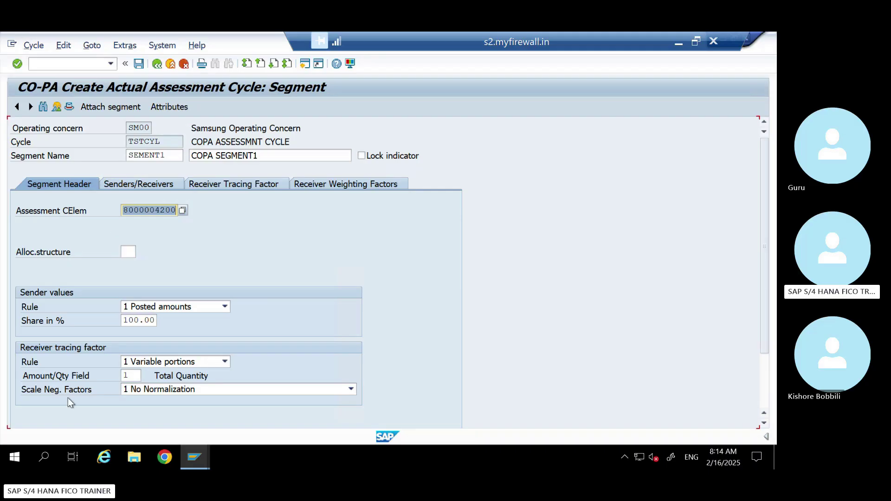
left_click_drag(761, 211, 761, 240)
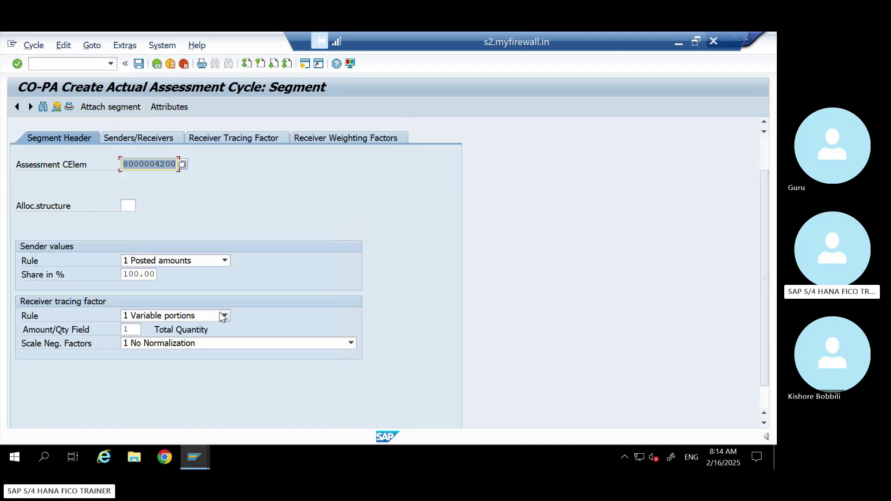
left_click(221, 315)
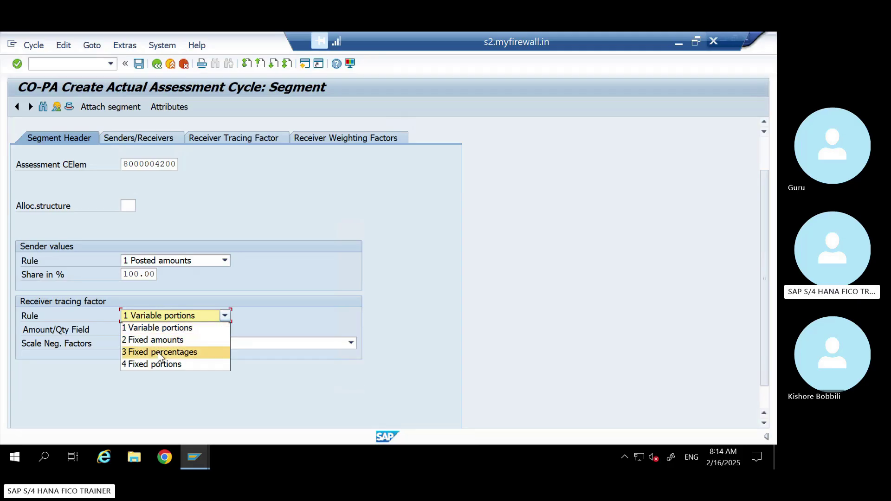
left_click(157, 352)
left_click(142, 186)
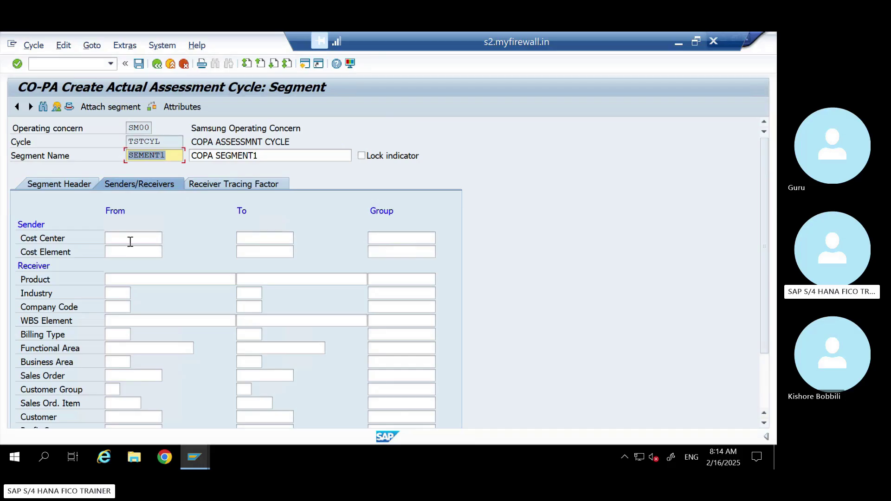
Step: Set sender cost center IN15MO0400, found via a search restricted to company code SM01
left_click(130, 239)
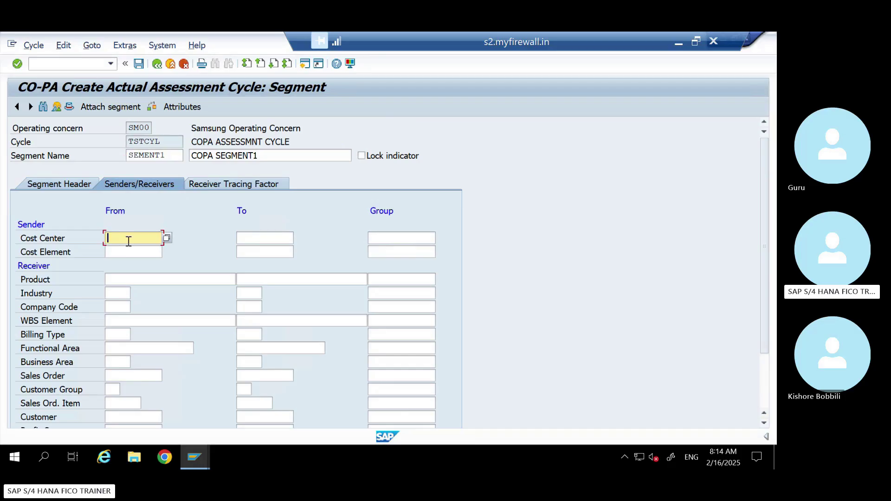
left_click(166, 239)
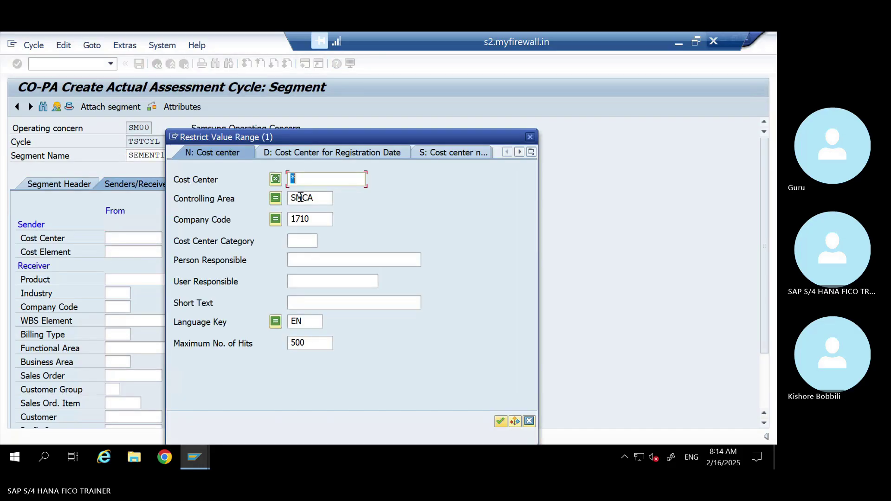
left_click(314, 219)
key("BackSpace")
key("BackSpace")
key("BackSpace")
key("BackSpace")
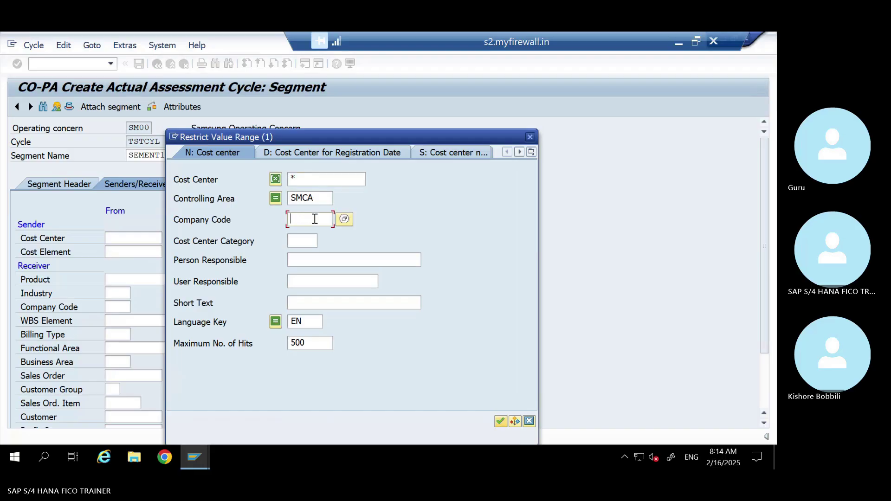
type("SM01")
key("Return")
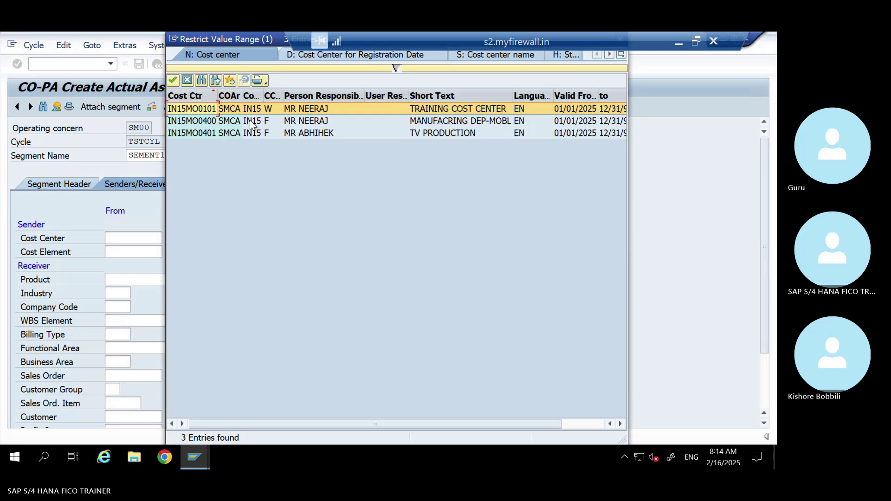
double_click(249, 120)
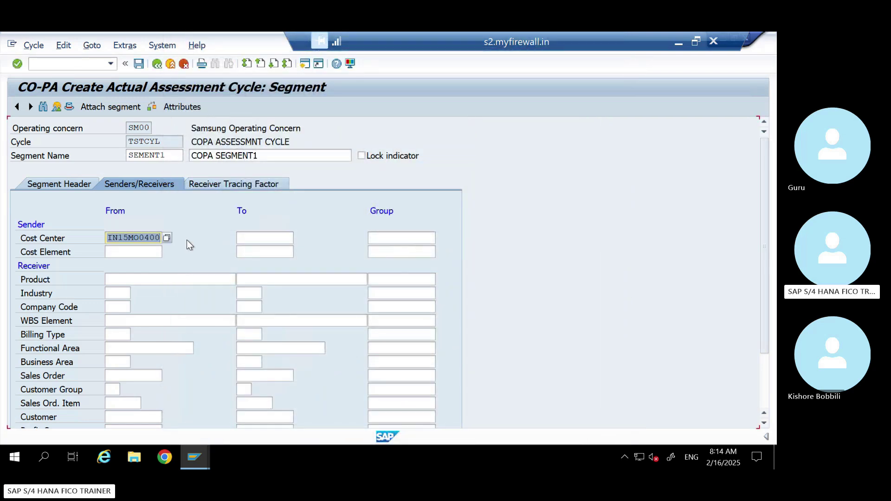
Step: Check the sender cost element range and reselect the sender cost center value
left_click(115, 252)
left_click(276, 254)
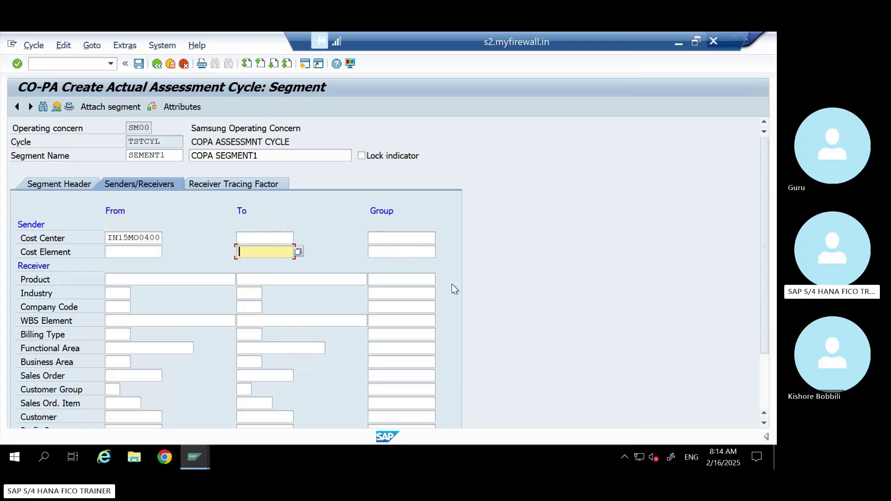
left_click_drag(765, 228, 770, 288)
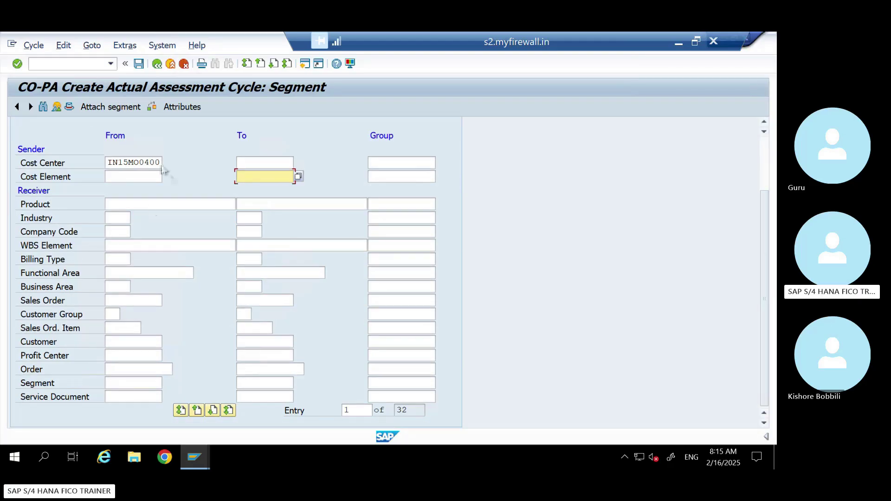
left_click(141, 180)
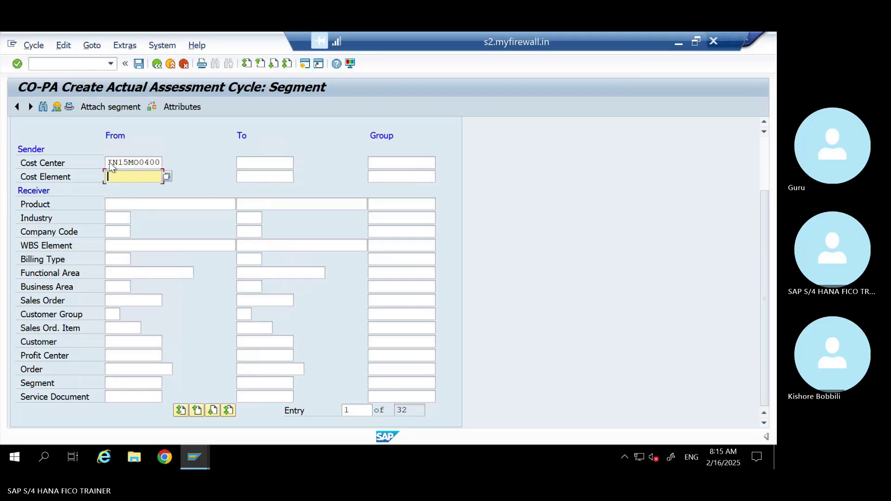
left_click(151, 160)
double_click(152, 160)
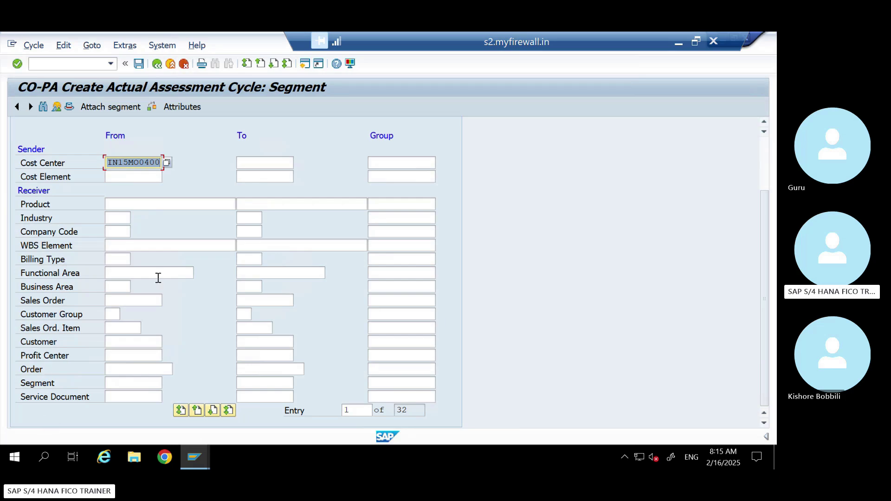
left_click(129, 204)
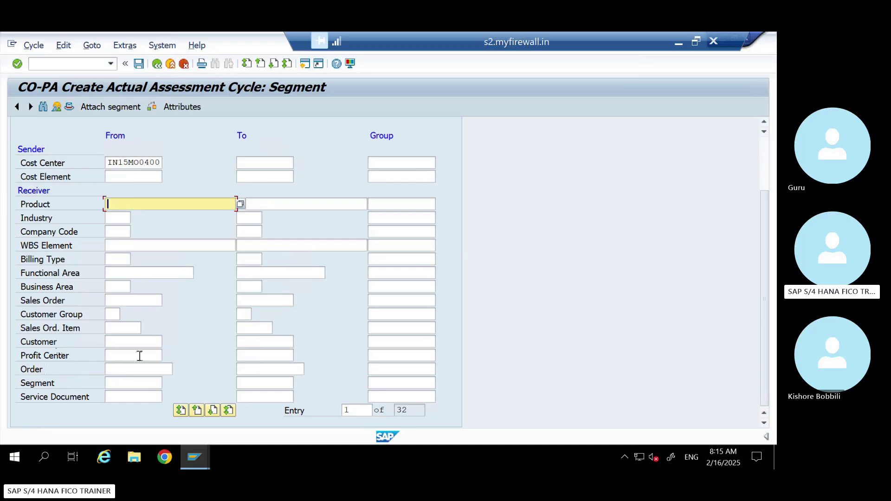
Step: Set receiver CONTINENTS APAC, SBU LPTP and ROLEWISE SALD from their value lists
left_click(213, 411)
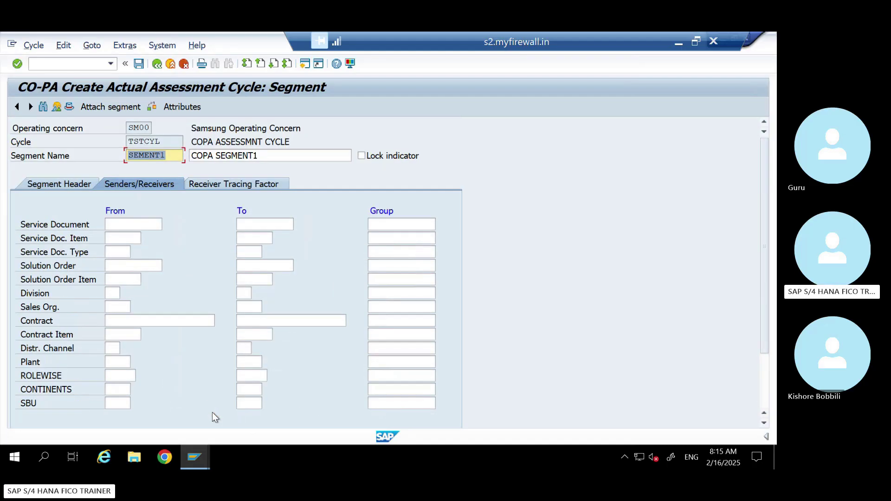
left_click(118, 386)
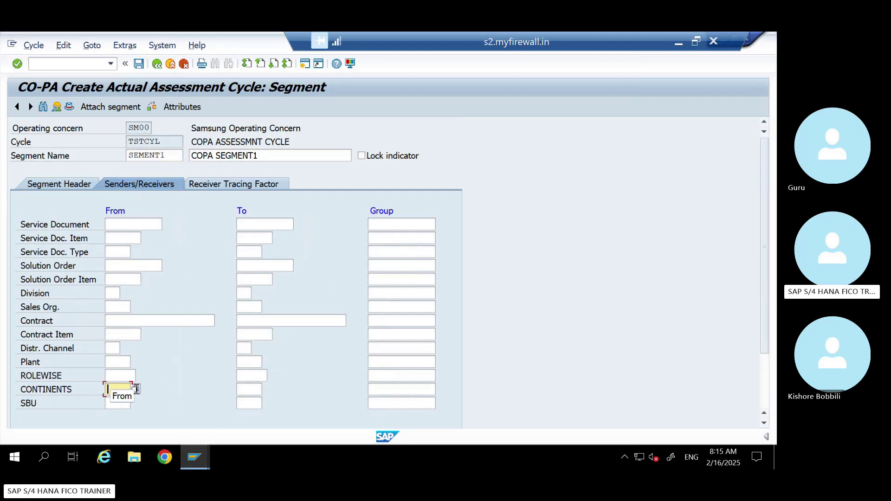
left_click(135, 390)
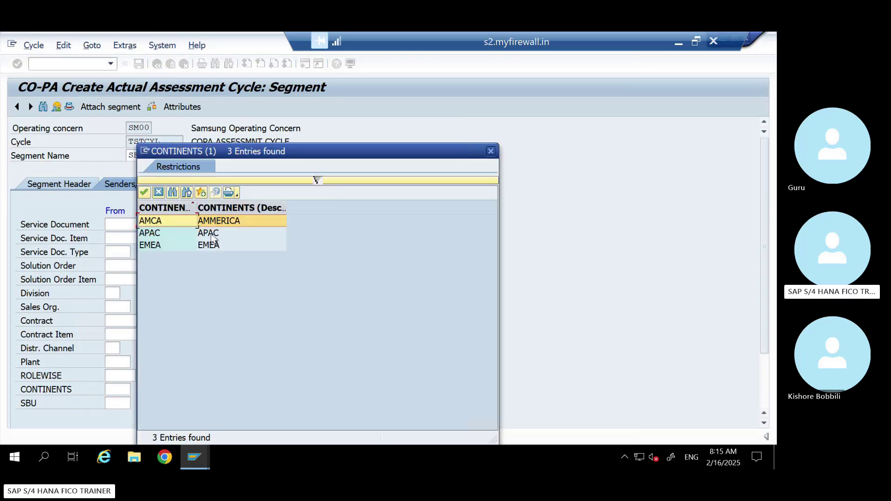
double_click(204, 233)
left_click(115, 402)
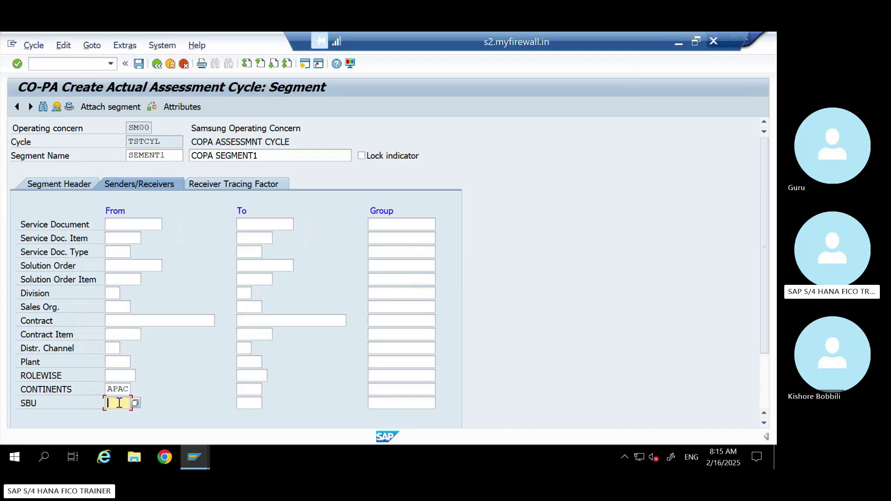
left_click(136, 403)
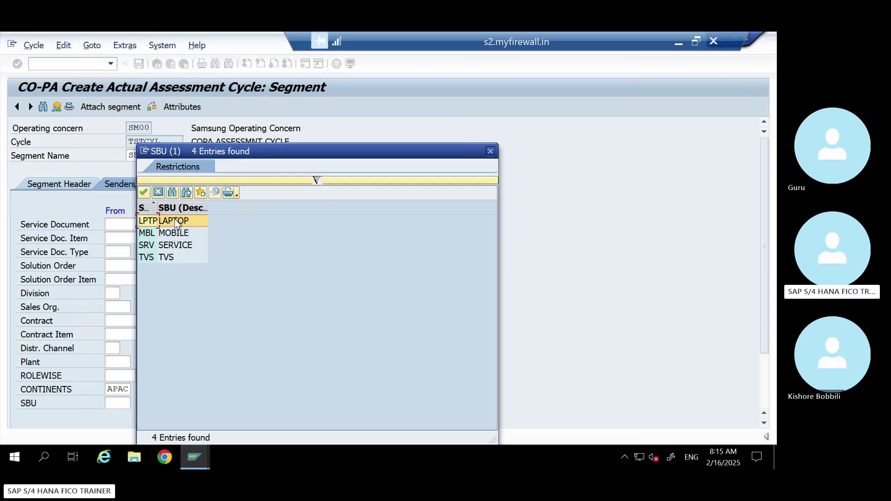
left_click(175, 221)
left_click(117, 376)
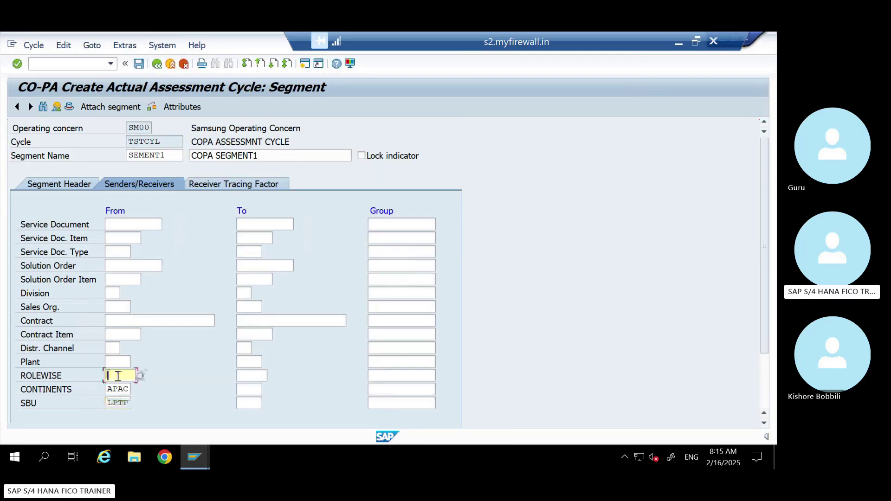
left_click(139, 374)
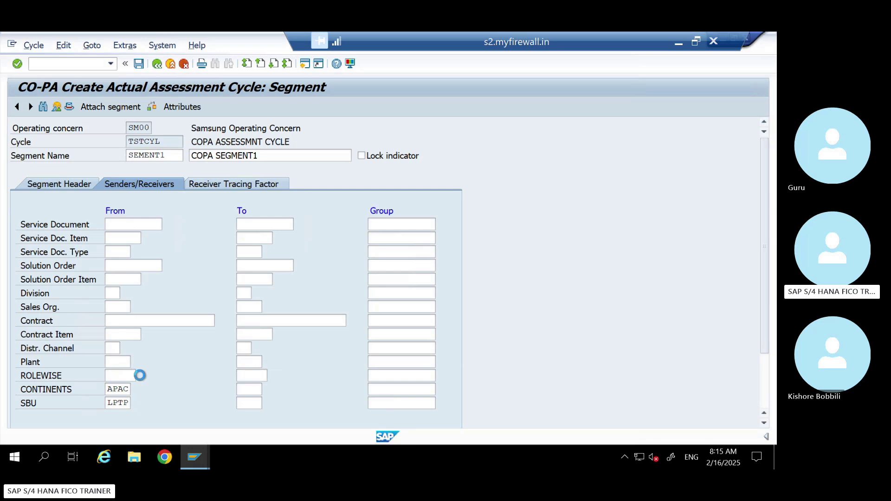
left_click(207, 222)
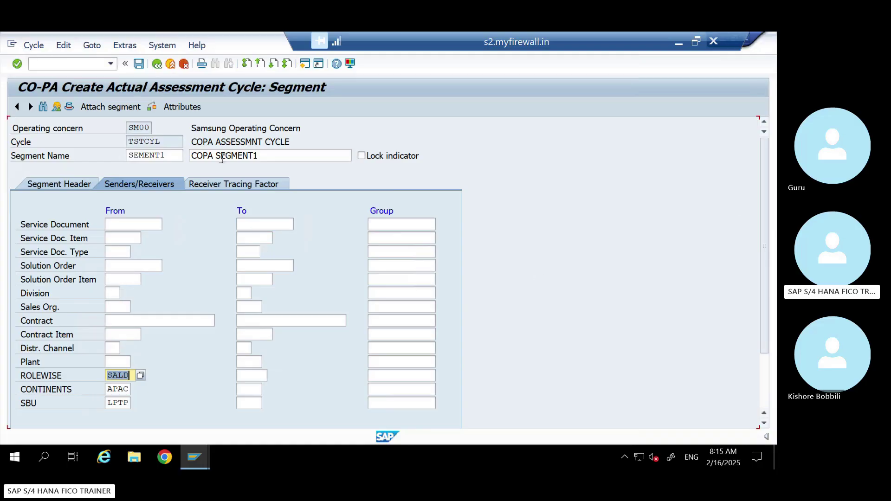
Step: Set the receiver company code to IN15 and review the remaining receiver fields
left_click(260, 64)
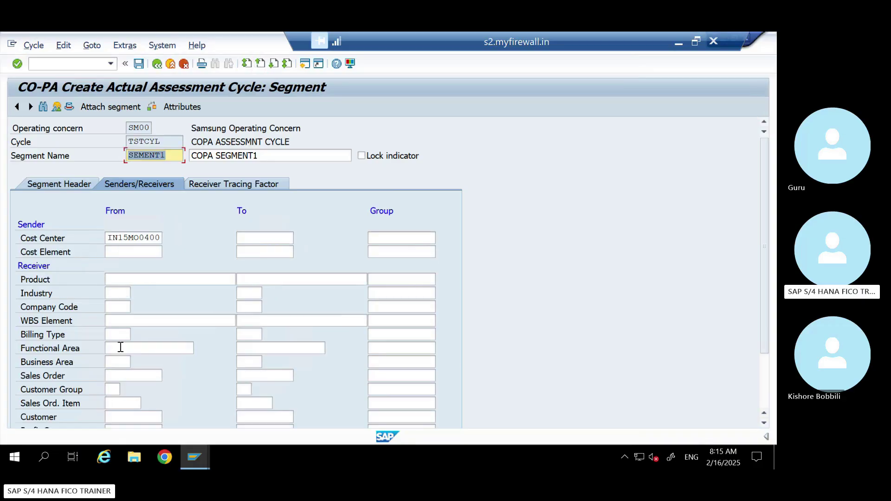
left_click(118, 307)
type("IN15")
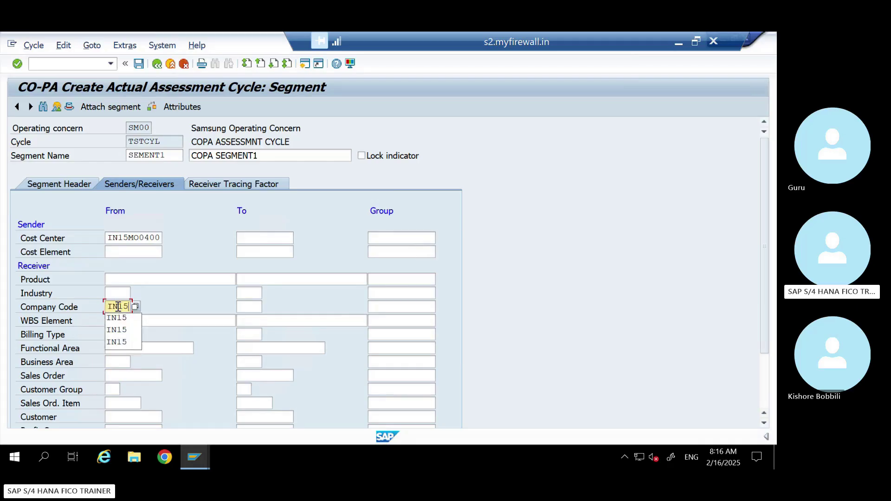
key("Return")
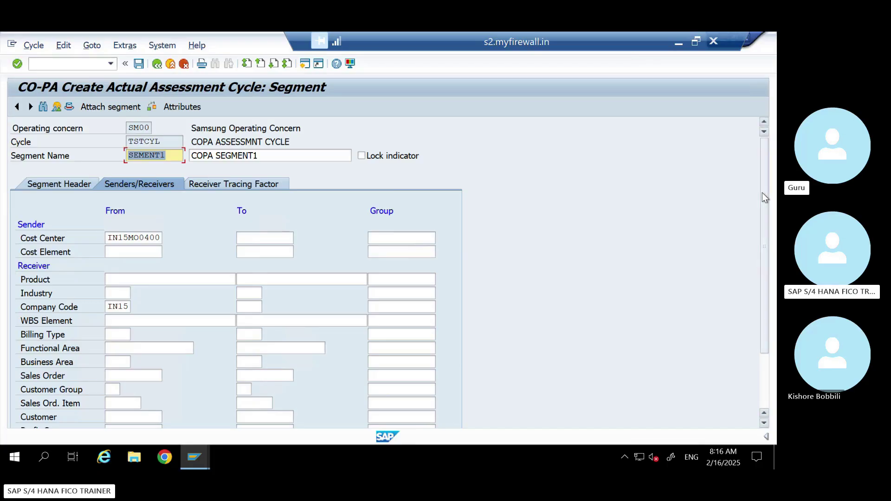
left_click_drag(762, 193, 759, 287)
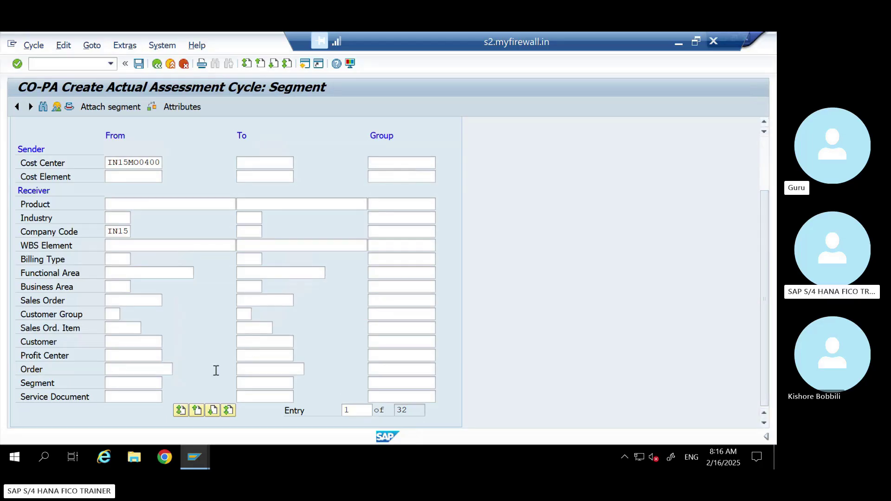
left_click(214, 410)
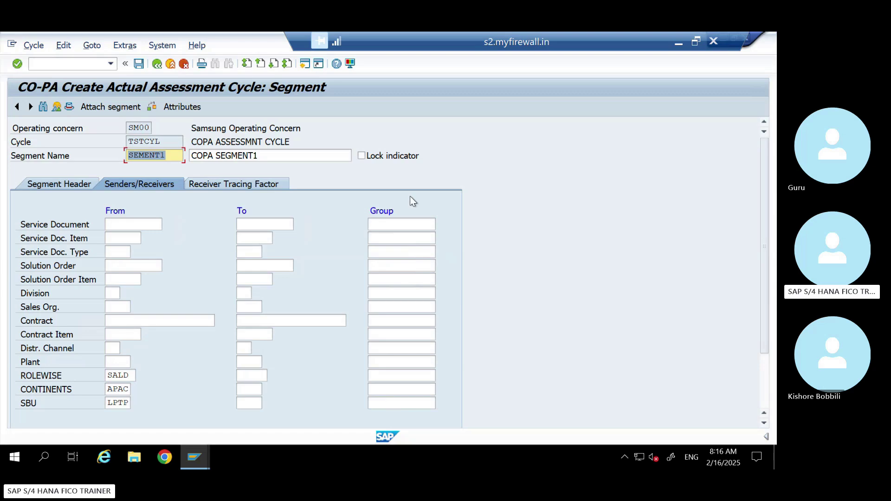
left_click(245, 184)
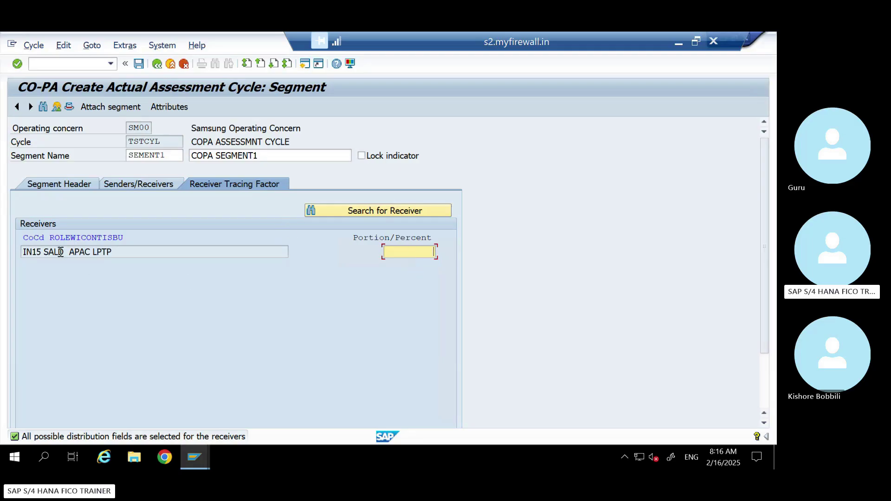
Step: Give receiver IN15 SALD APAC LPTP a 100 percent share and save the cycle
double_click(22, 252)
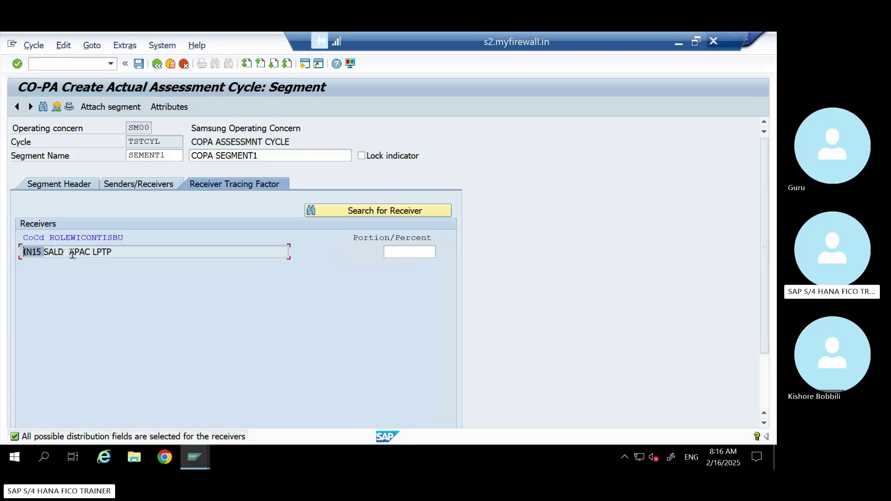
left_click_drag(72, 255, 69, 253)
left_click(406, 251)
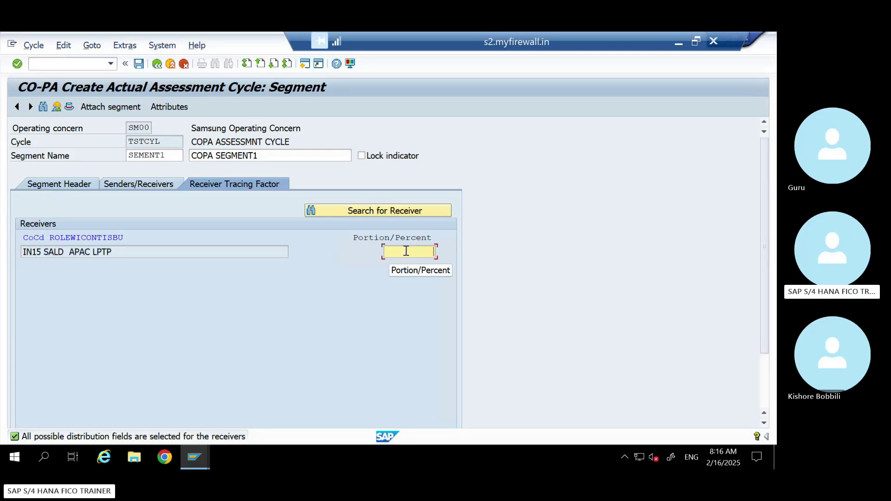
type("100")
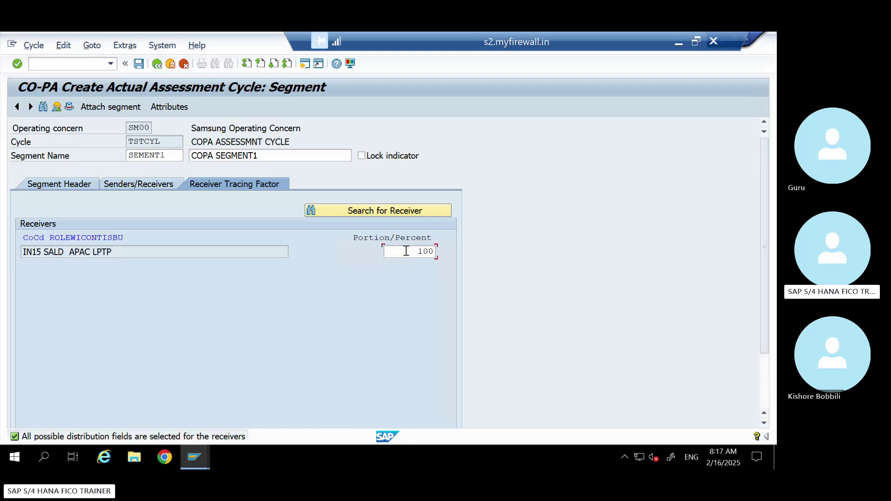
key("Return")
left_click(44, 182)
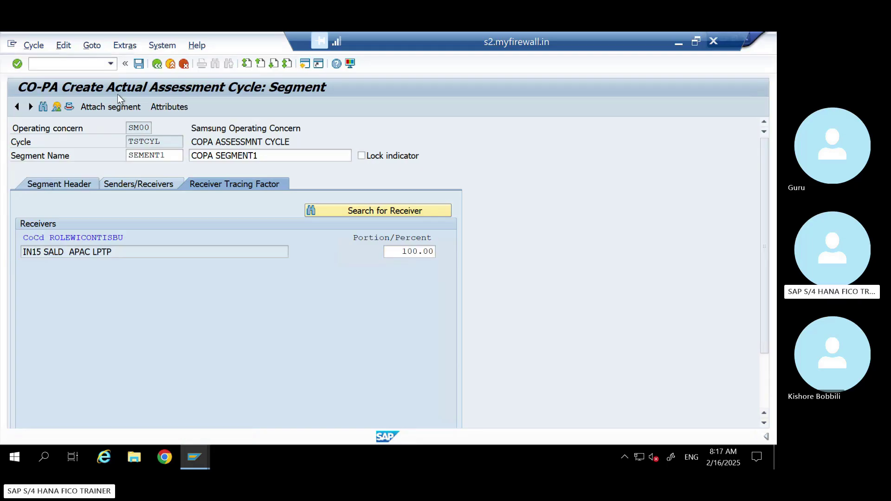
left_click(138, 63)
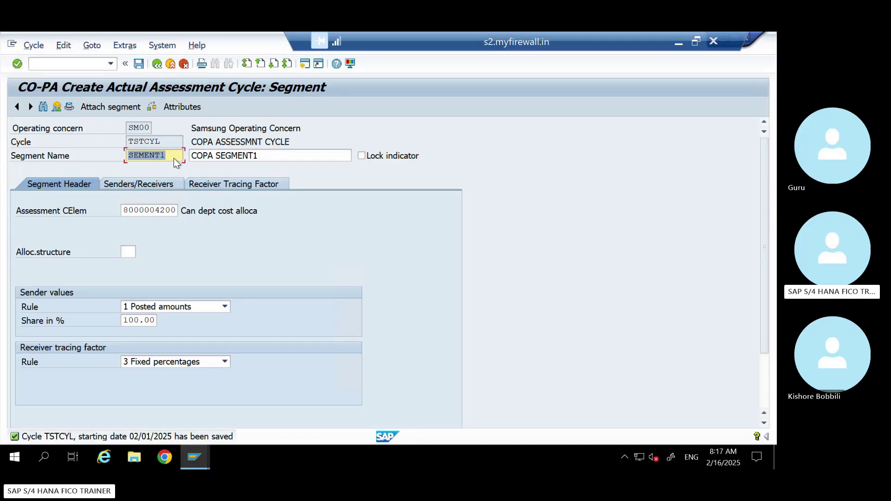
Step: Open a new SAP session, check KEU5 in the Excel notes, and return to SAP Easy Access
left_click(306, 65)
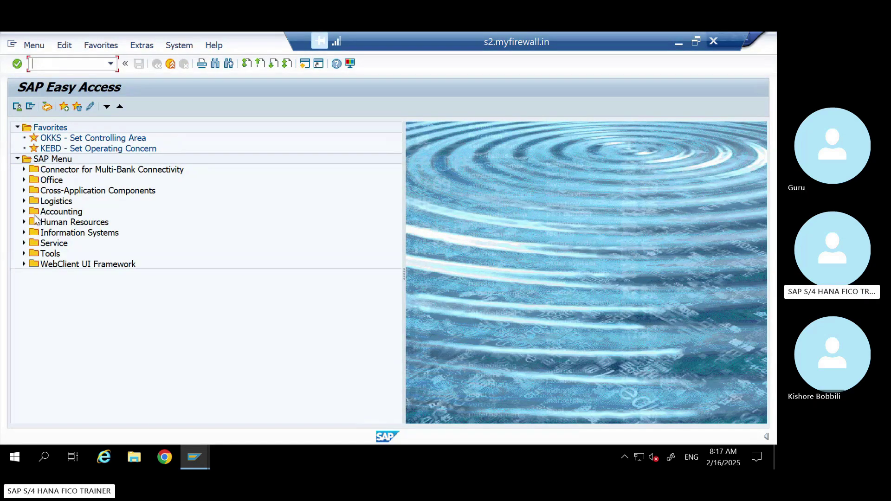
left_click(679, 46)
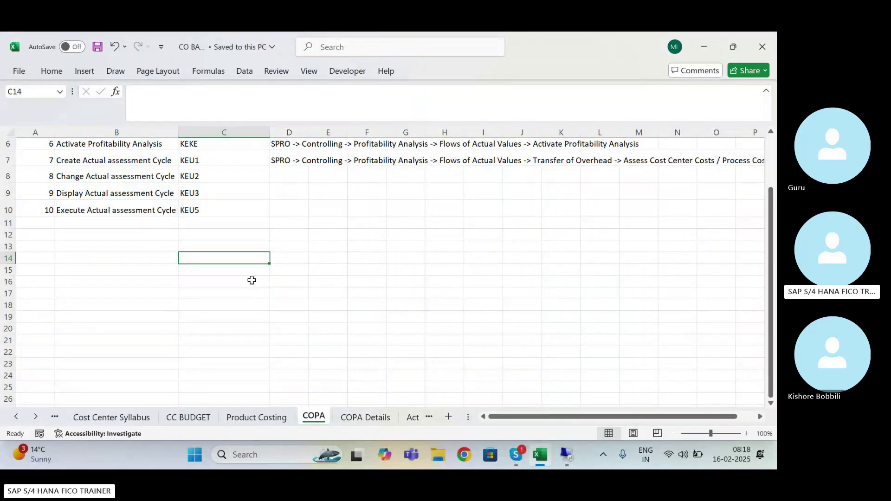
left_click(127, 212)
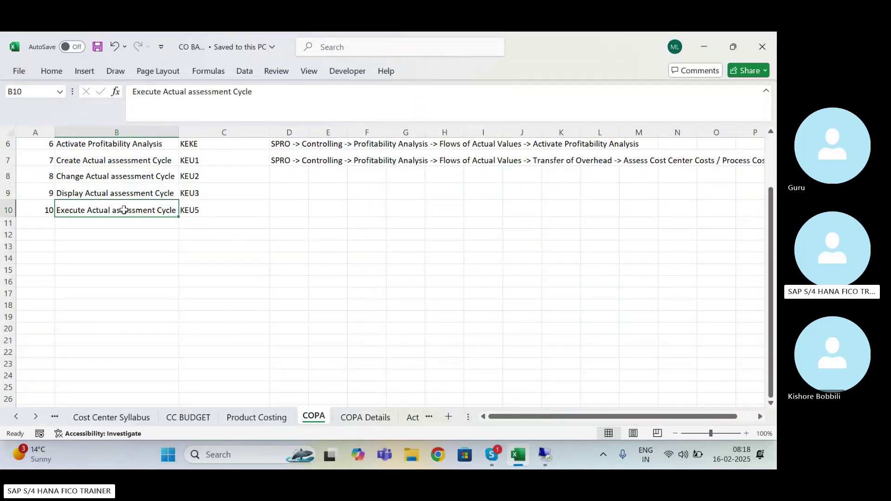
left_click(192, 206)
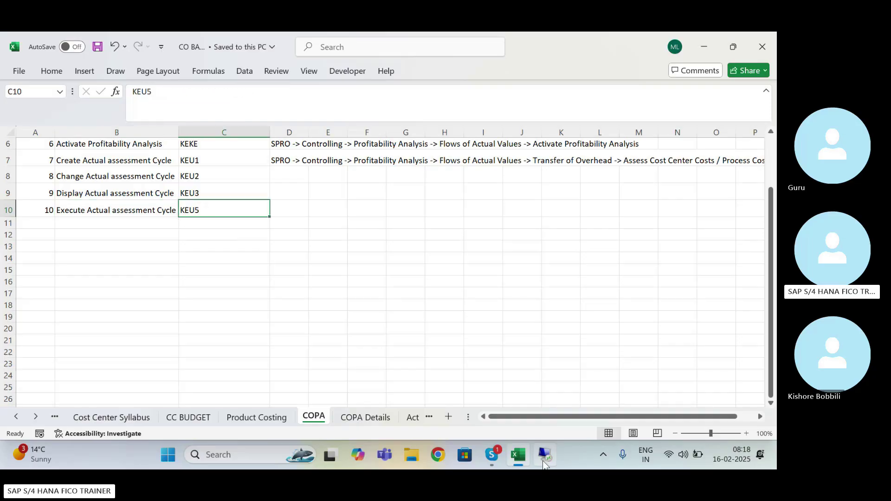
left_click(543, 461)
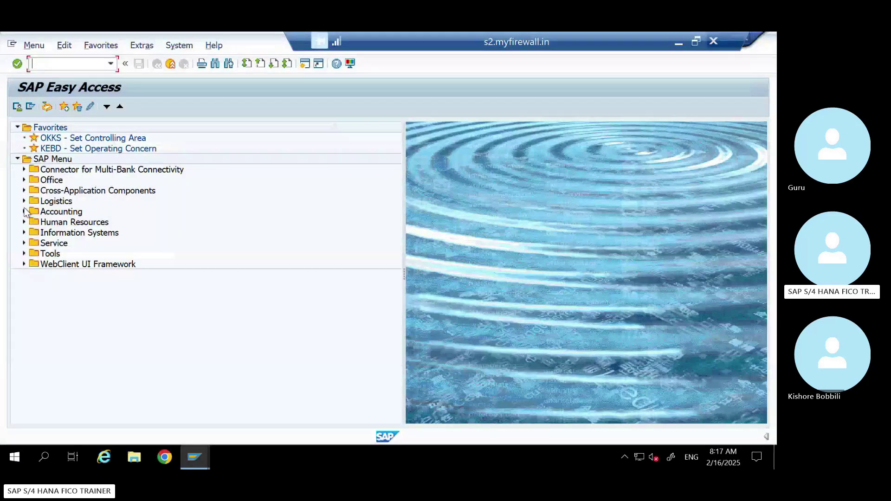
Step: Browse the menu tree to Transfer Cost Center/Process Costs and launch KEU5 - Assessment
left_click(24, 211)
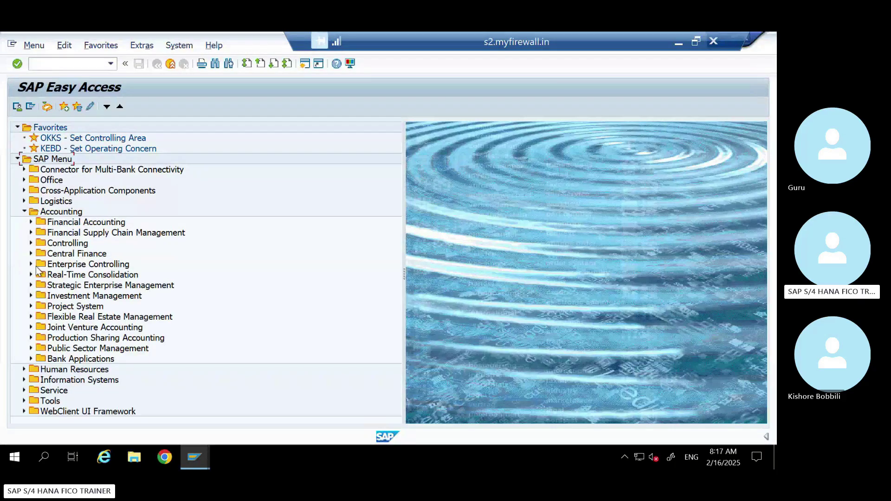
left_click(31, 243)
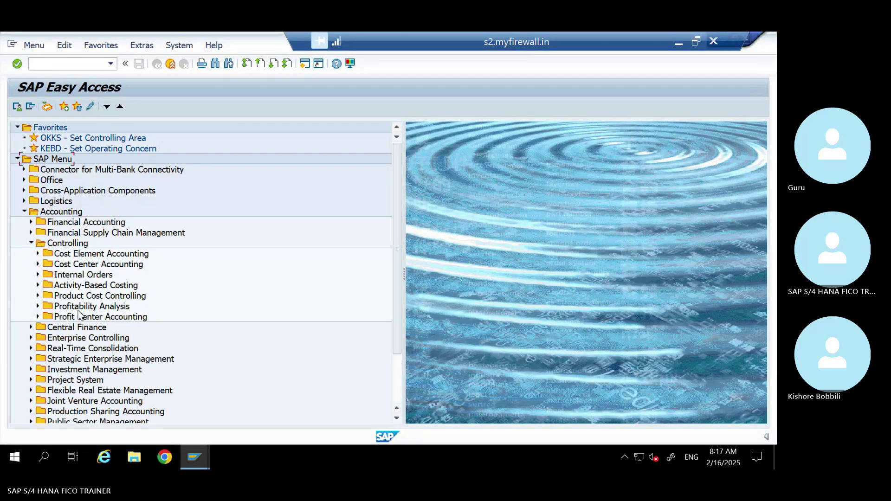
left_click(36, 306)
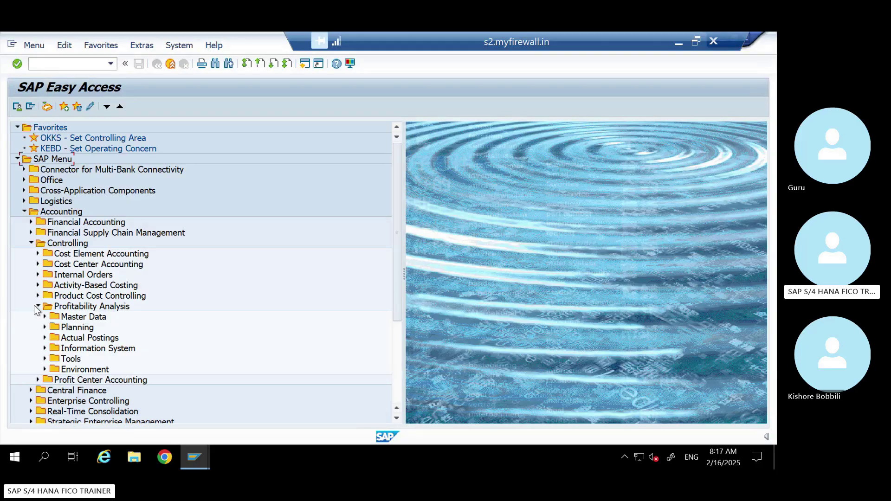
left_click(43, 339)
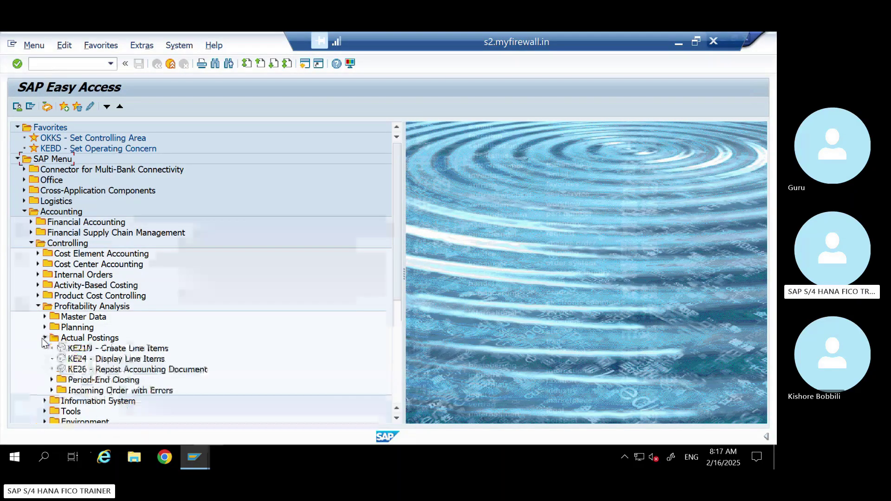
left_click(52, 380)
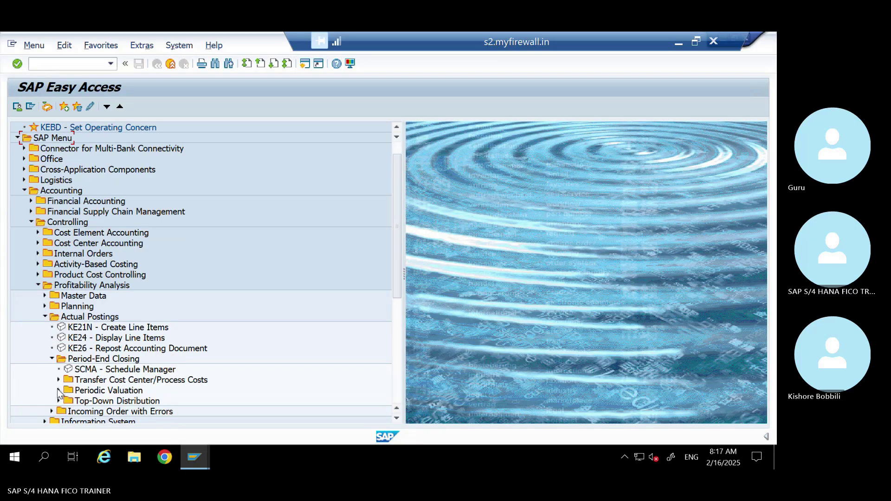
left_click(59, 390)
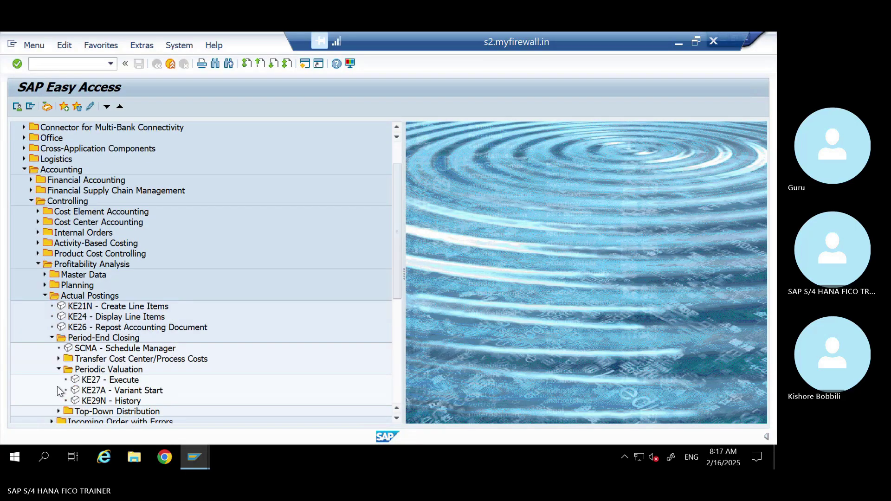
left_click(58, 370)
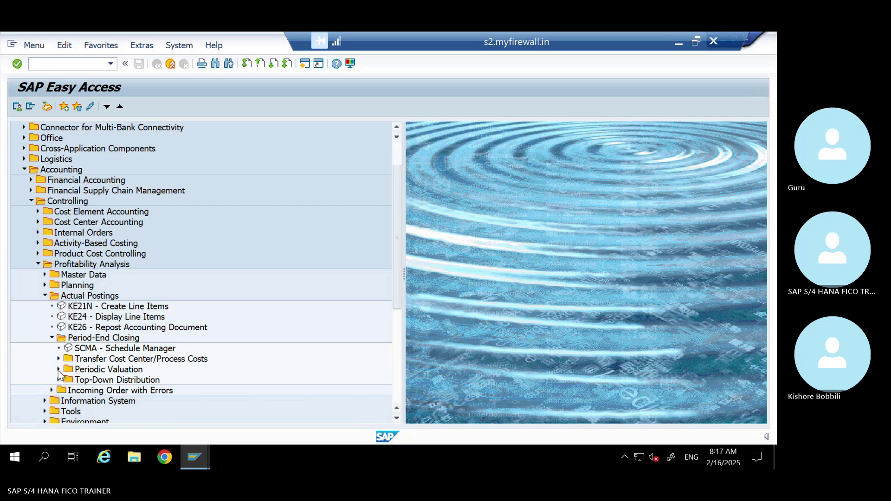
left_click(59, 360)
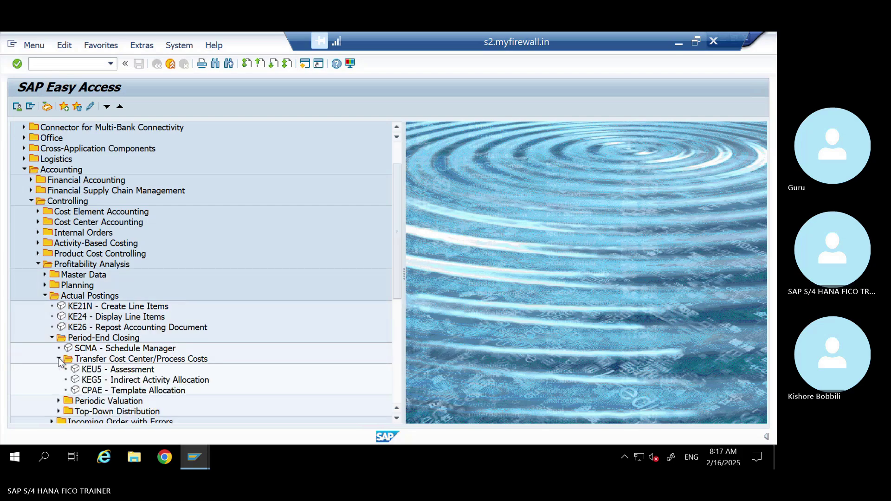
left_click(119, 371)
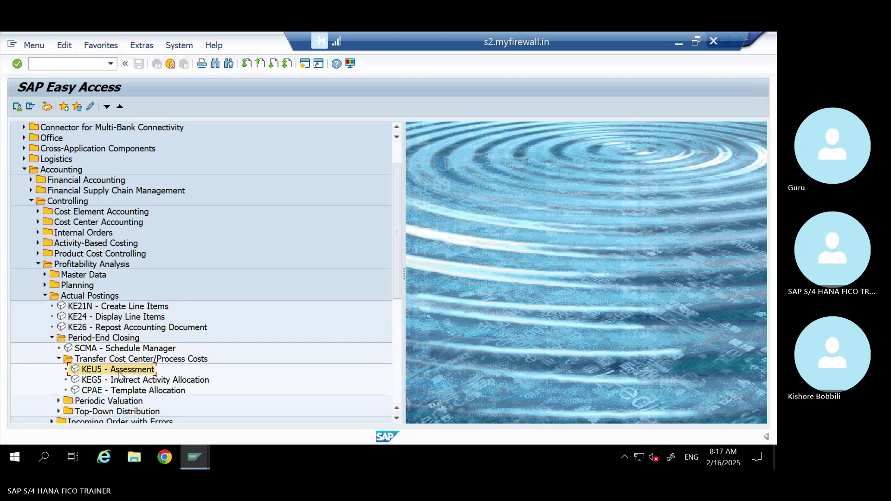
double_click(120, 374)
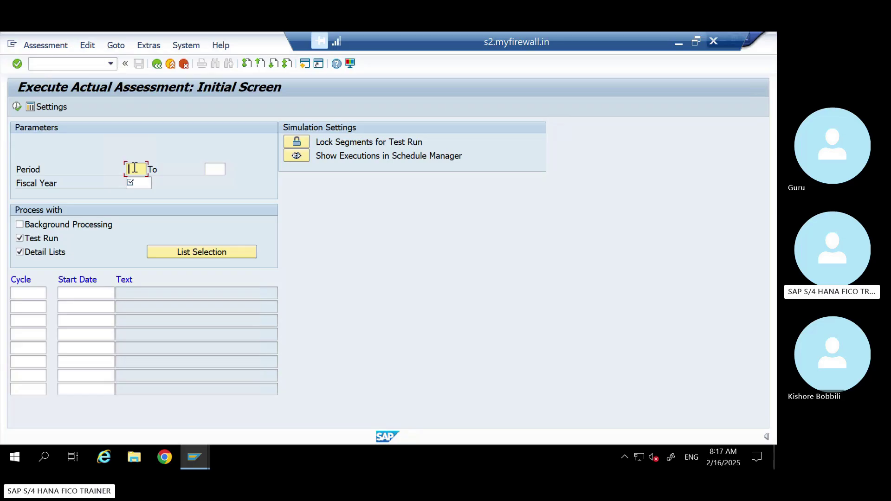
Step: Enter period 02 to 02 and fiscal year 2025 on the assessment screen
key("Tab")
type("02")
key("Tab")
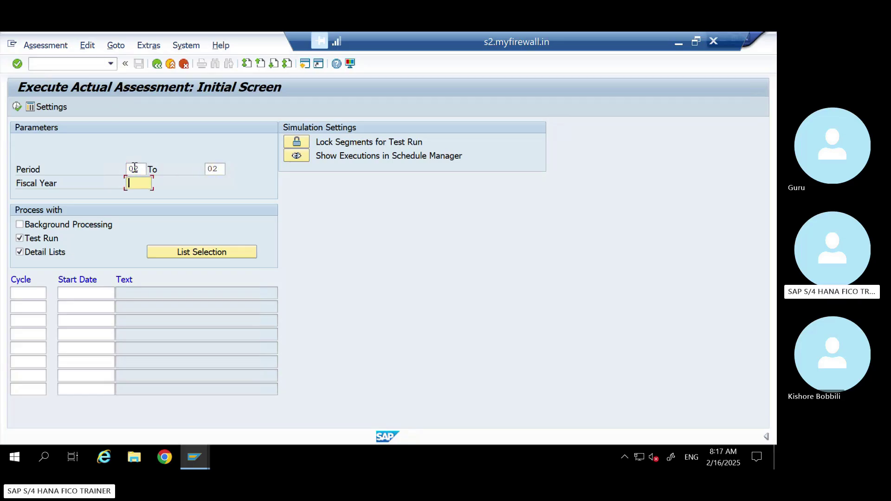
type("2025")
Step: Copy cycle name TSTCYL from the cycle definition window into the Cycle row, then execute
left_click(30, 292)
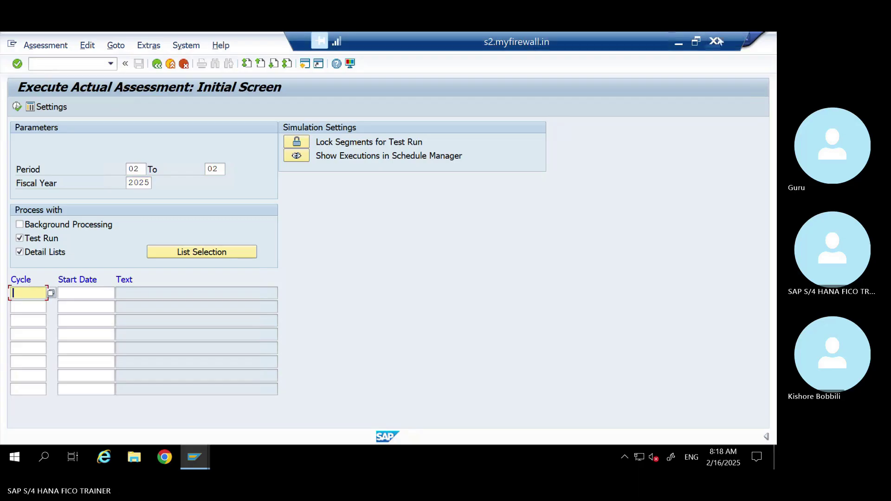
left_click(194, 457)
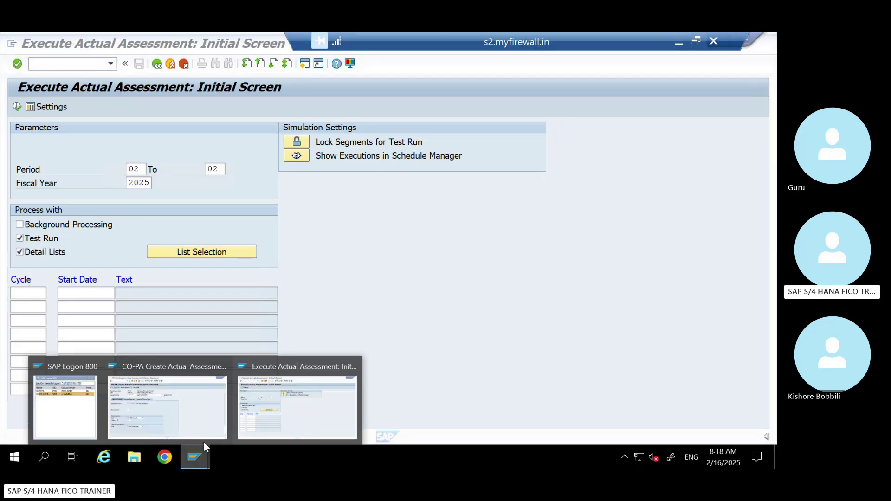
left_click(197, 404)
left_click(163, 142)
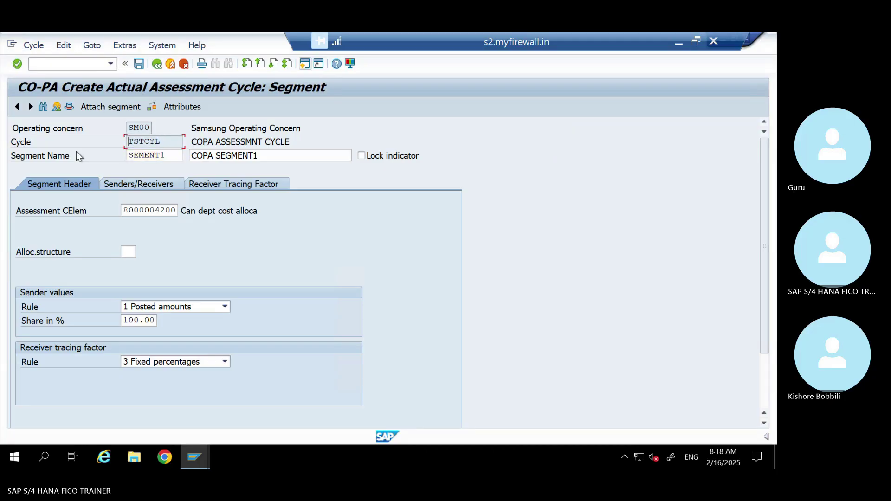
key("alt+Tab")
type("TSTCYL")
key("Return")
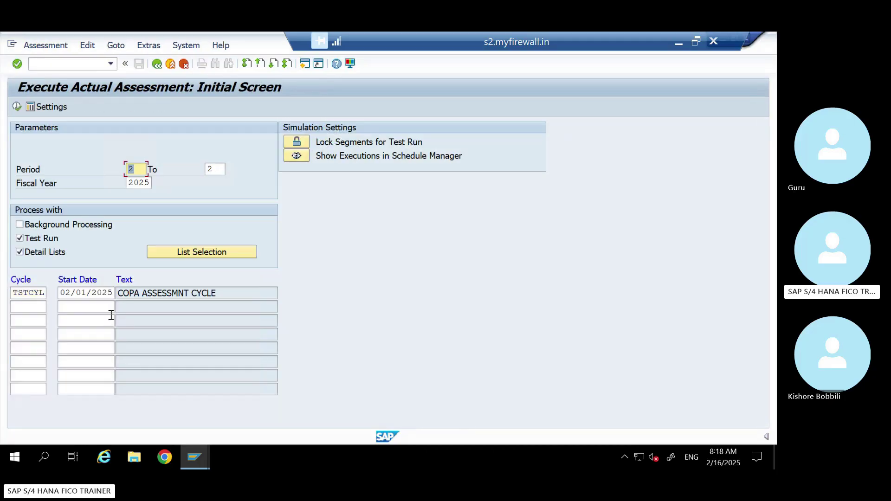
left_click(17, 107)
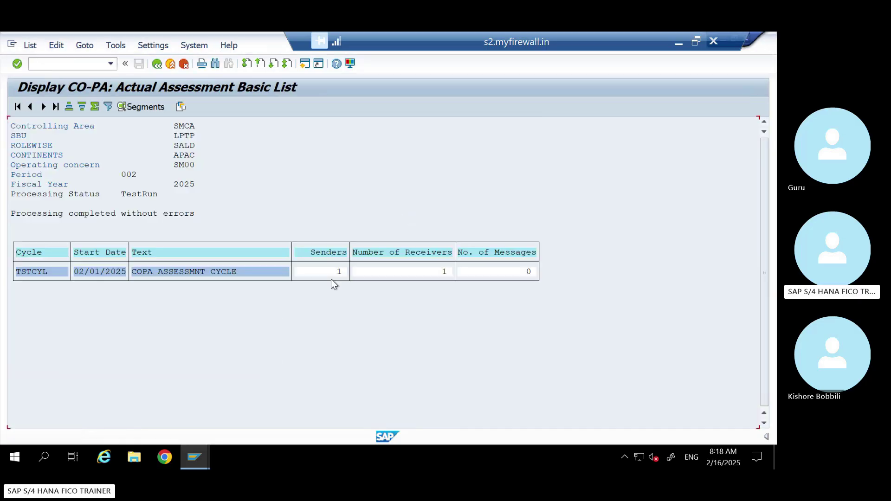
Step: Check the TSTCYL test run's segment list, then return to the basic results list
key("Tab")
left_click(143, 104)
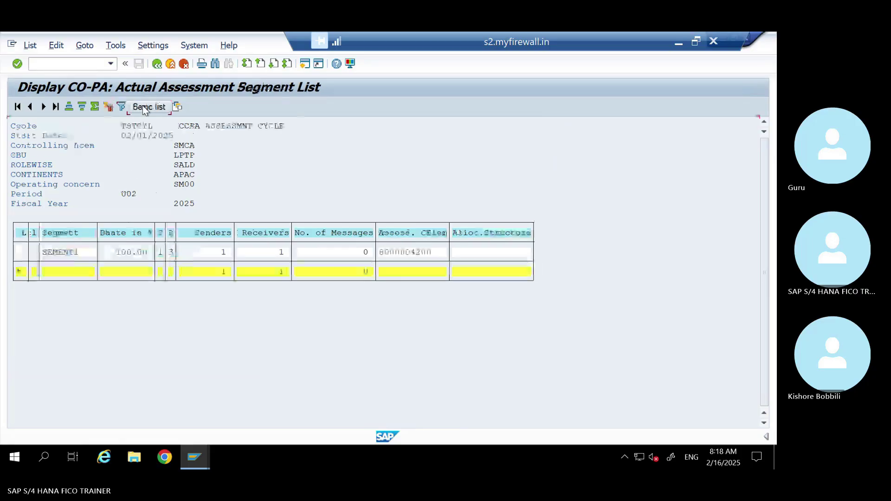
key("F3")
left_click(148, 107)
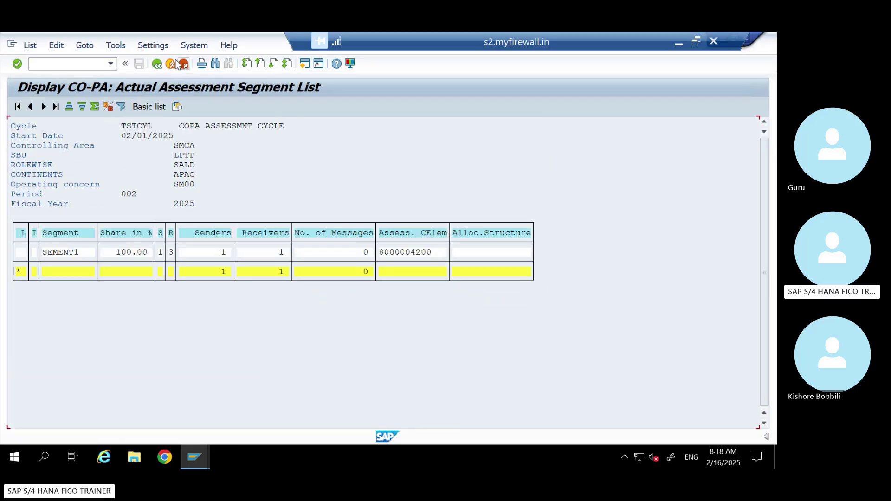
left_click(157, 64)
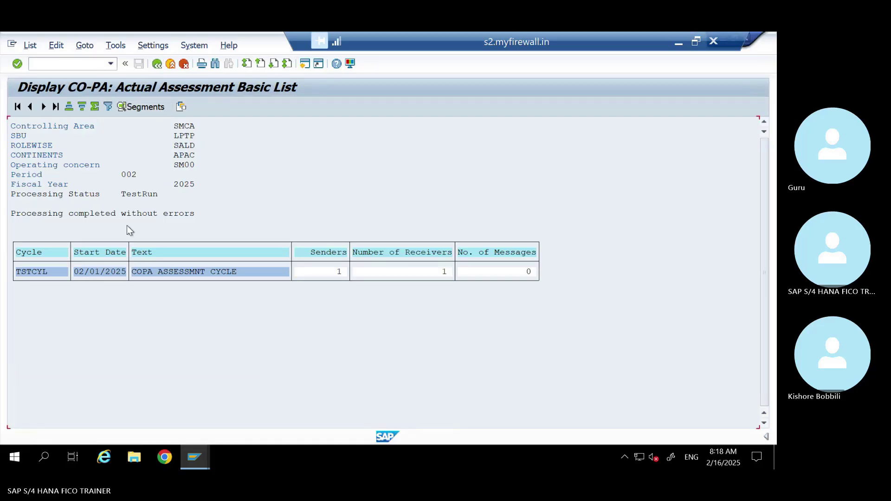
Step: Leave the test results, clear Test Run, and execute the live TSTCYL posting run
left_click(157, 64)
left_click(206, 251)
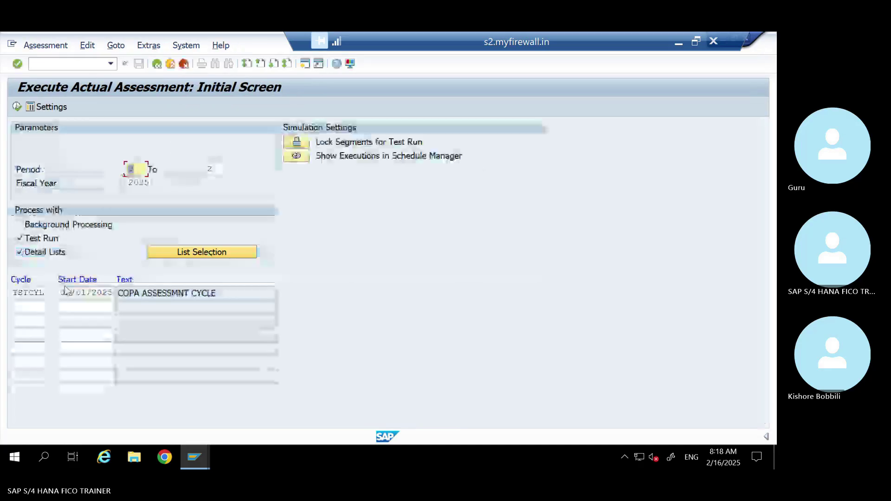
left_click(21, 238)
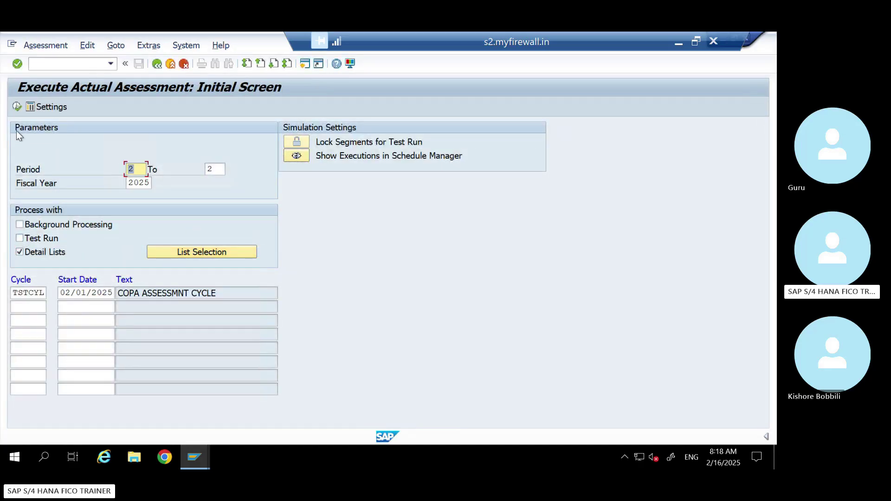
left_click(17, 107)
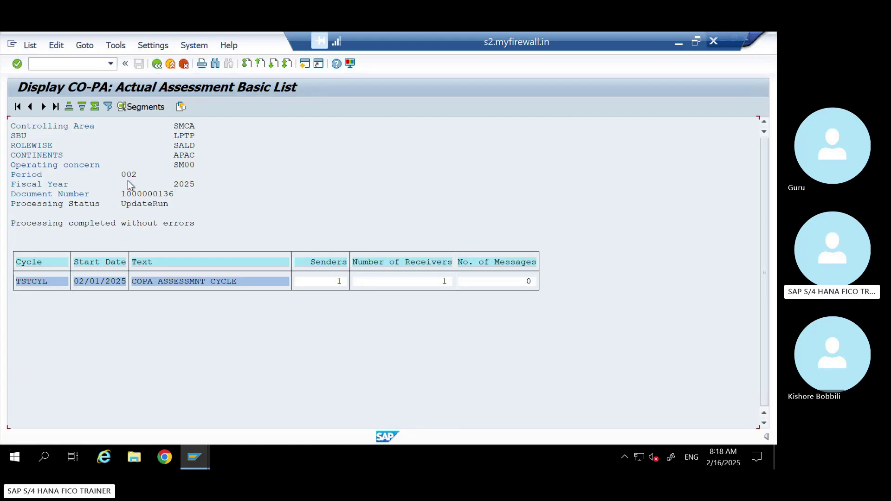
left_click(123, 196)
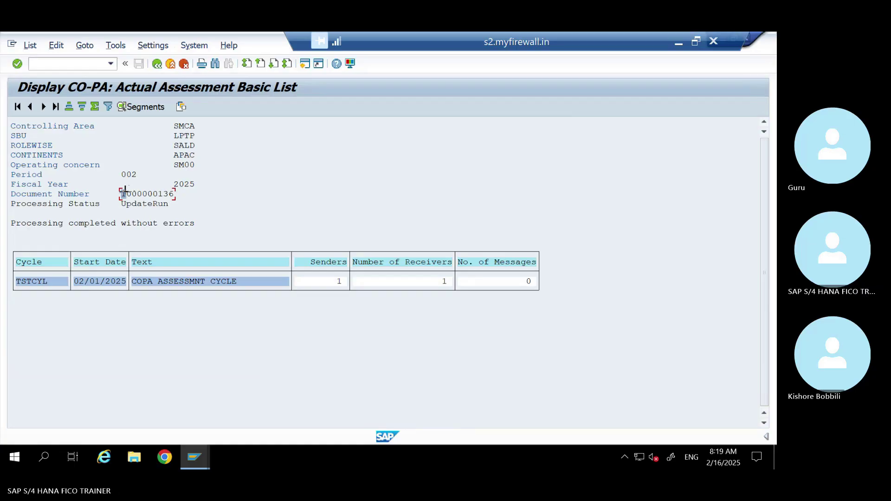
left_click_drag(123, 192, 176, 195)
key("ctrl+c")
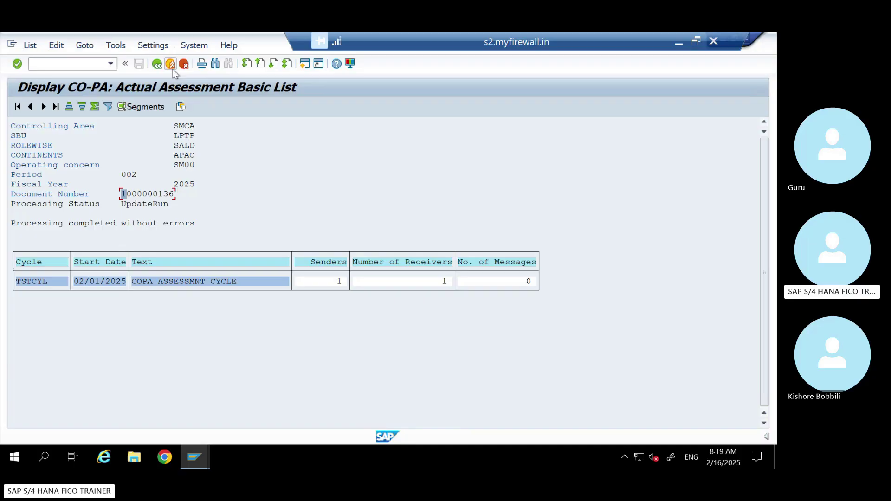
Step: Start transaction /NKSB1 for cost center actual line items
left_click(60, 67)
type("/NKSB1")
key("Return")
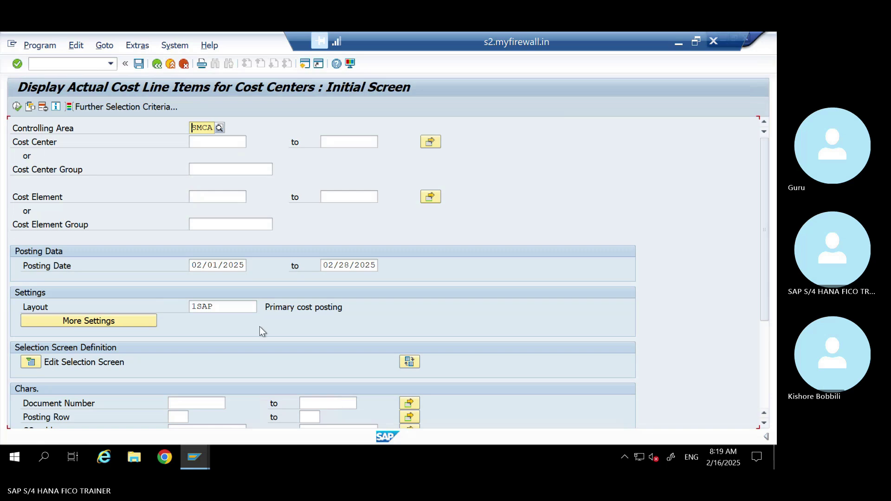
left_click(187, 397)
key("ctrl+v")
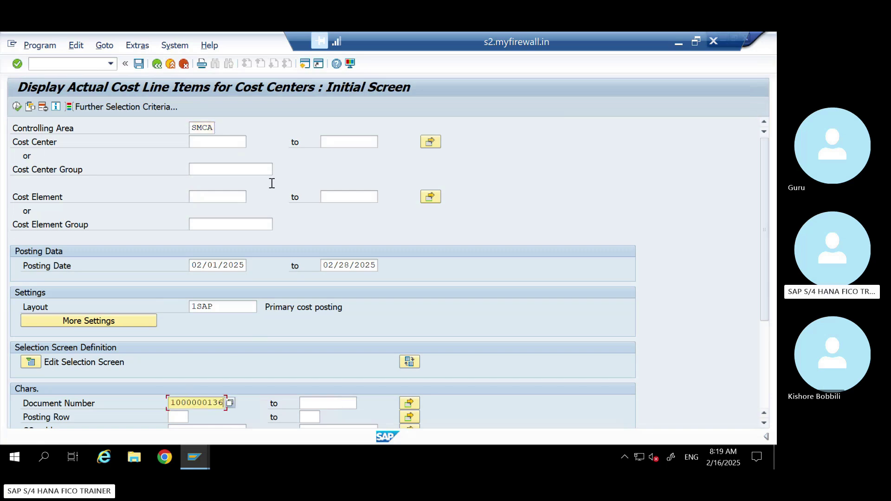
left_click(212, 140)
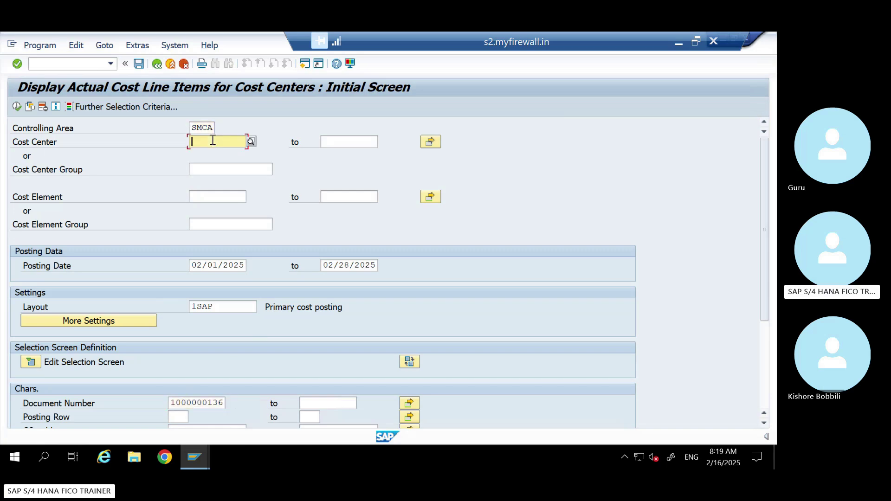
left_click(251, 141)
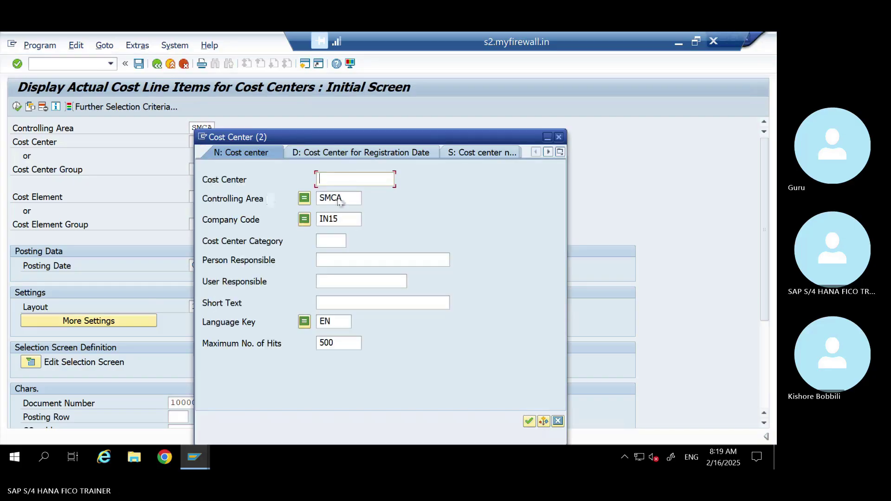
key("Return")
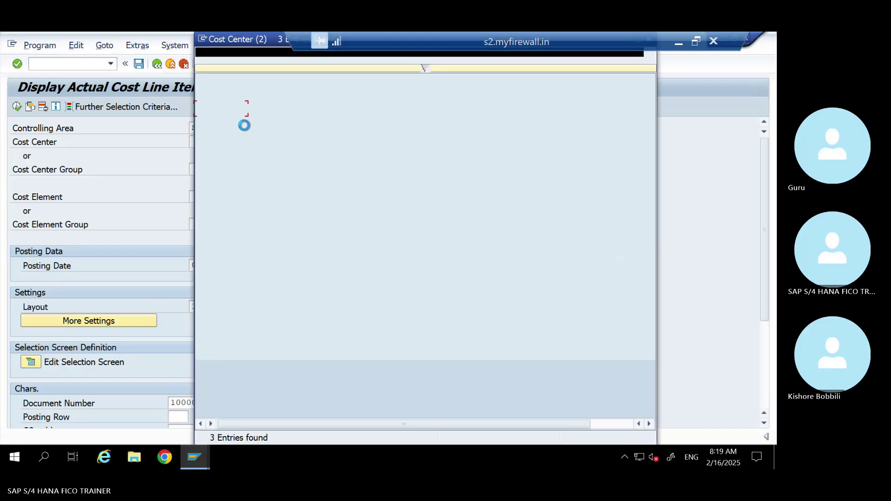
double_click(218, 133)
left_click(17, 106)
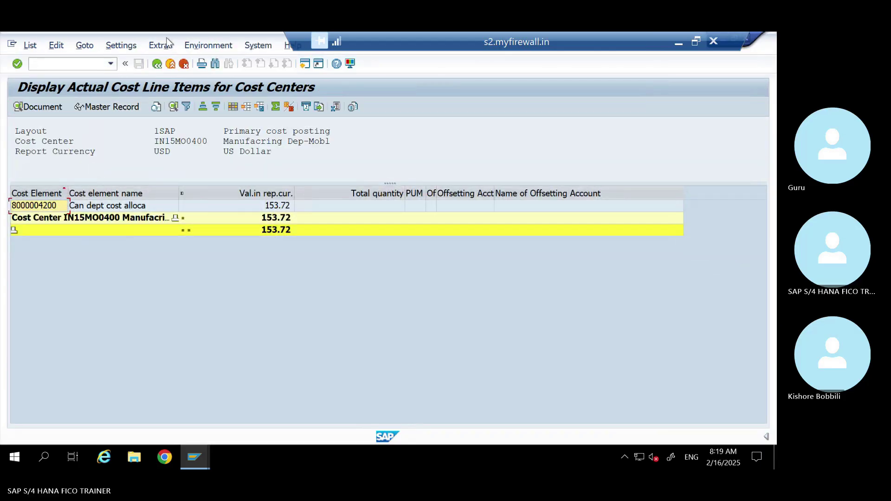
left_click(164, 44)
mouse_move(200, 43)
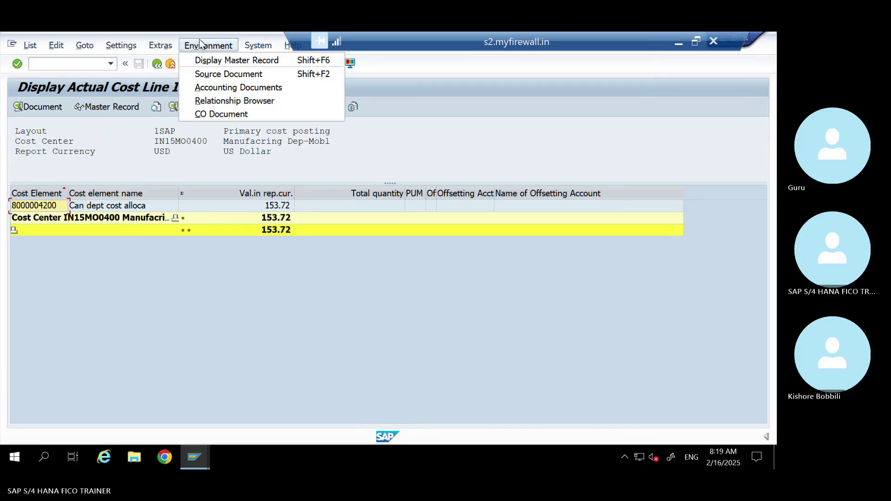
left_click(229, 87)
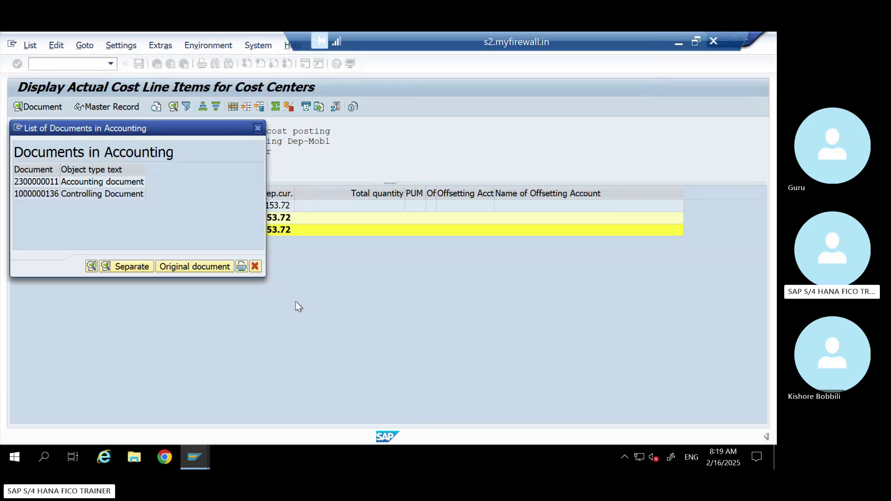
left_click(71, 185)
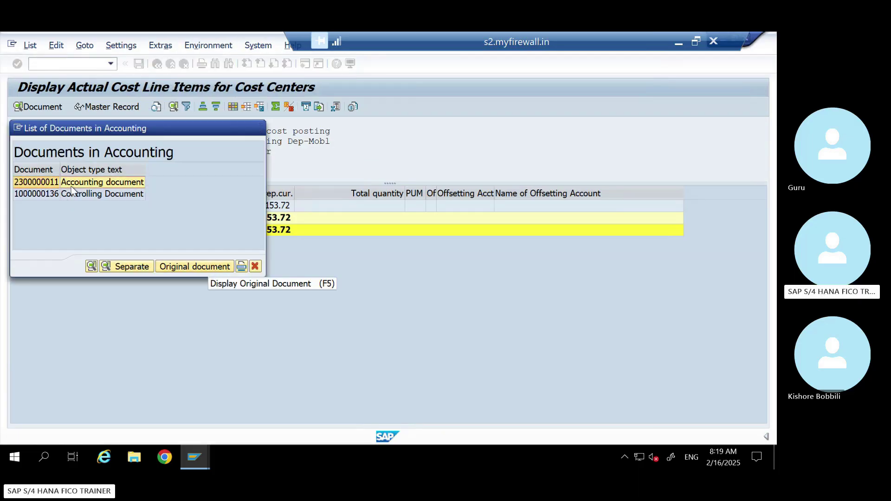
double_click(71, 186)
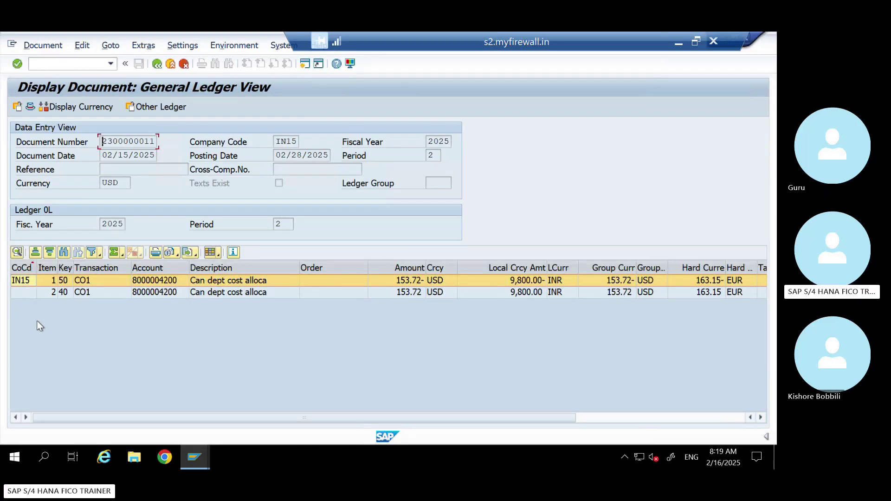
Step: Inspect line item 2's detail and its More coding block, then go back
left_click(81, 292)
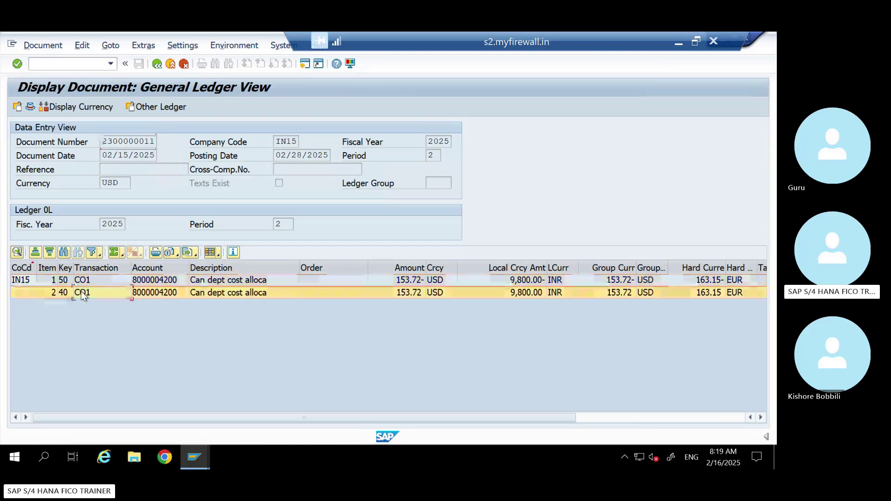
double_click(161, 293)
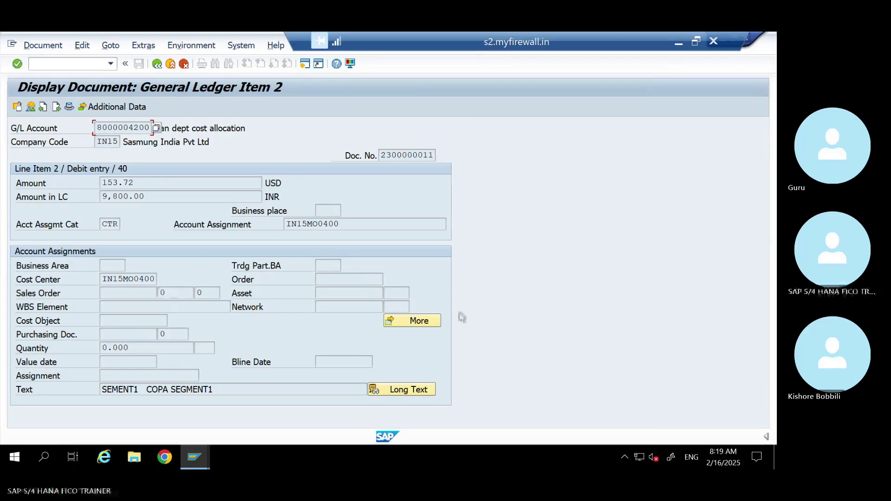
left_click(408, 320)
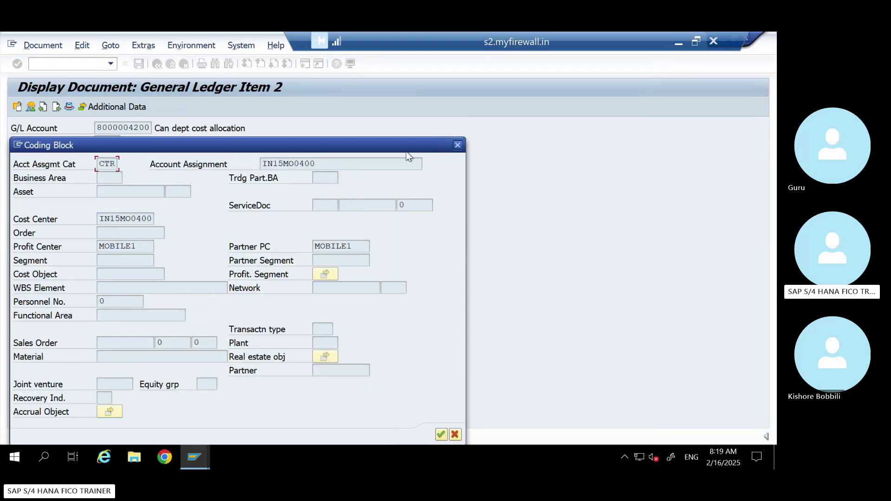
left_click_drag(334, 146, 411, 143)
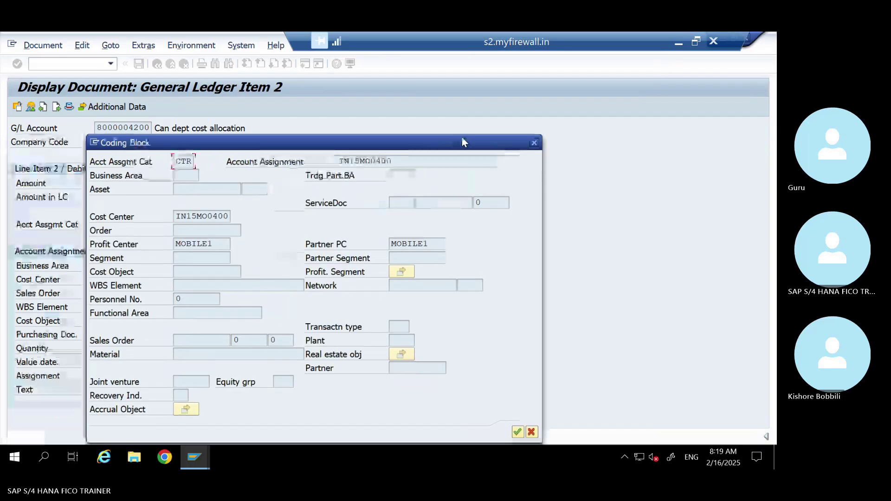
left_click(533, 144)
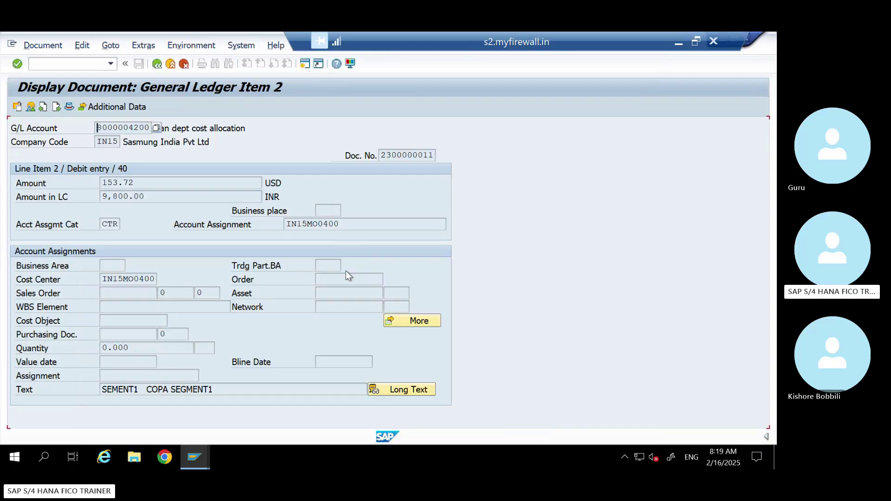
left_click(160, 65)
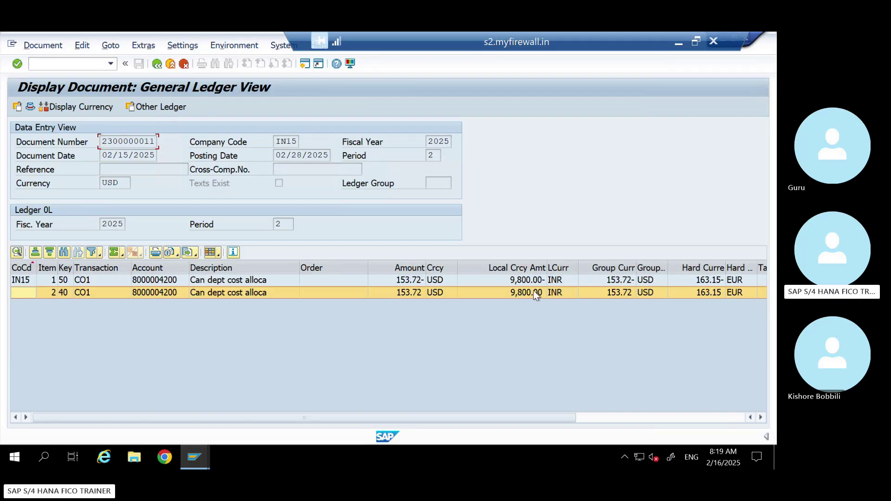
Step: Inspect the 9,800.00 INR local amounts of both 153.72 USD line items
left_click(519, 283)
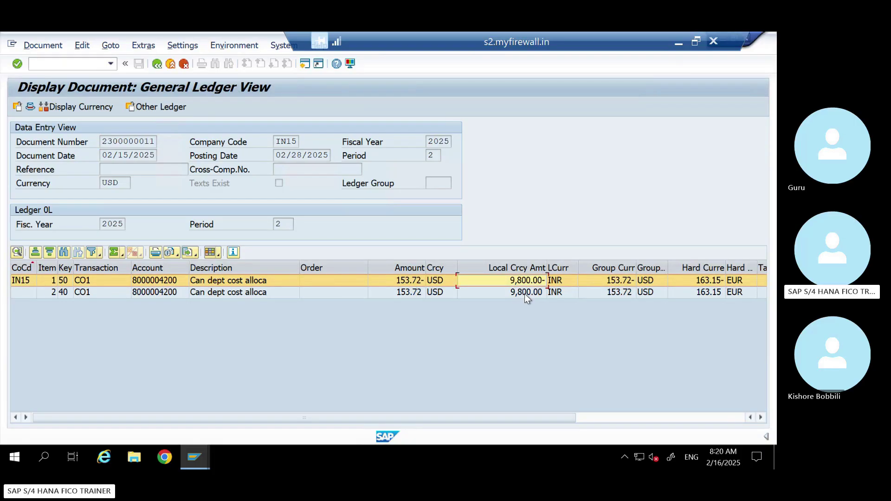
left_click(525, 294)
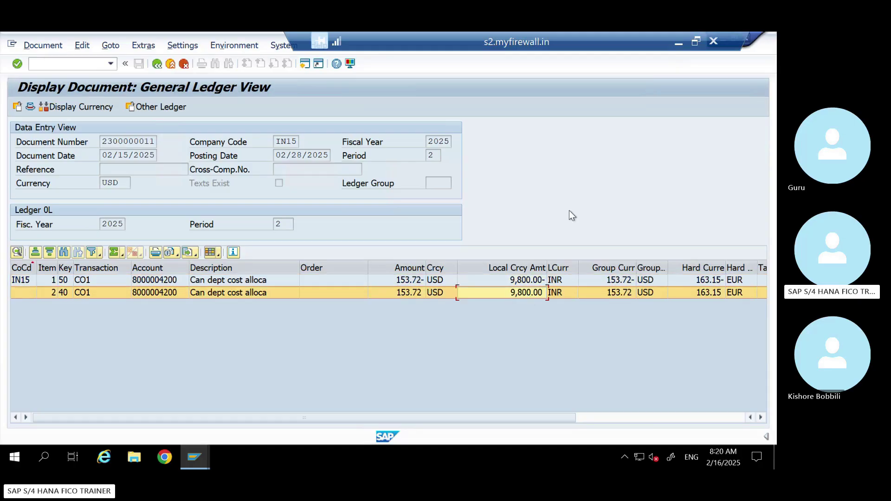
left_click(205, 456)
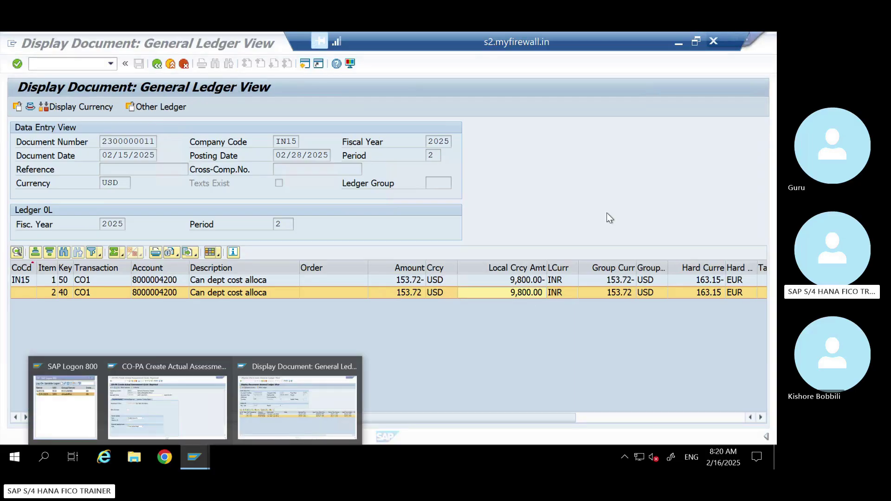
left_click(594, 205)
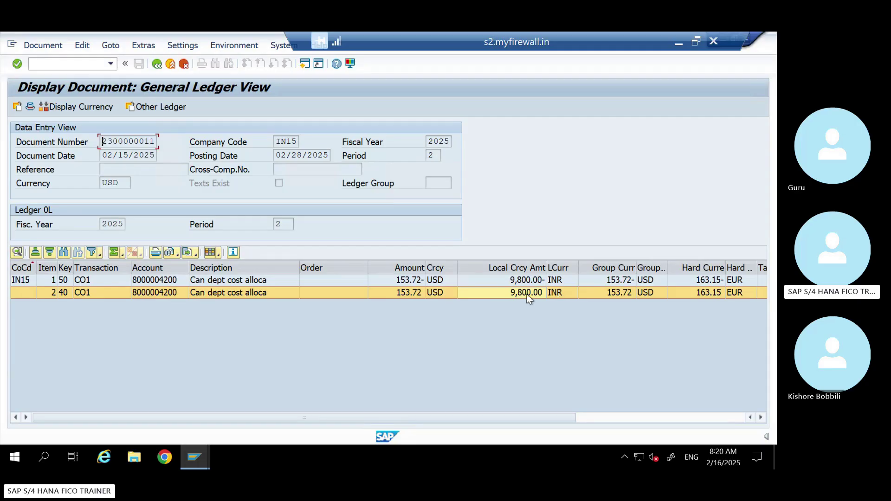
double_click(145, 280)
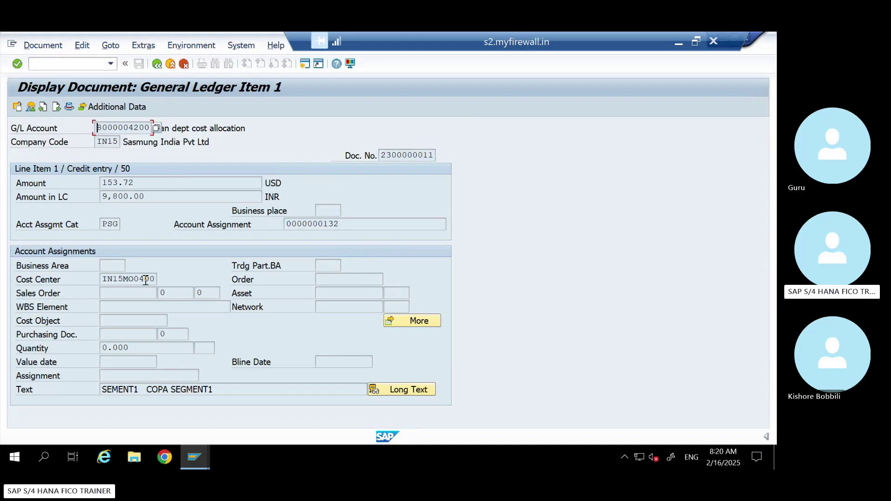
left_click(414, 321)
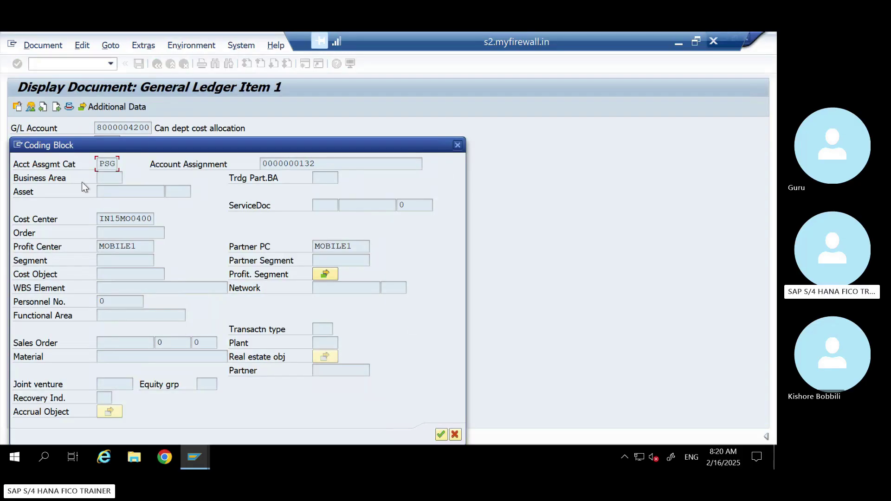
double_click(109, 166)
left_click(326, 276)
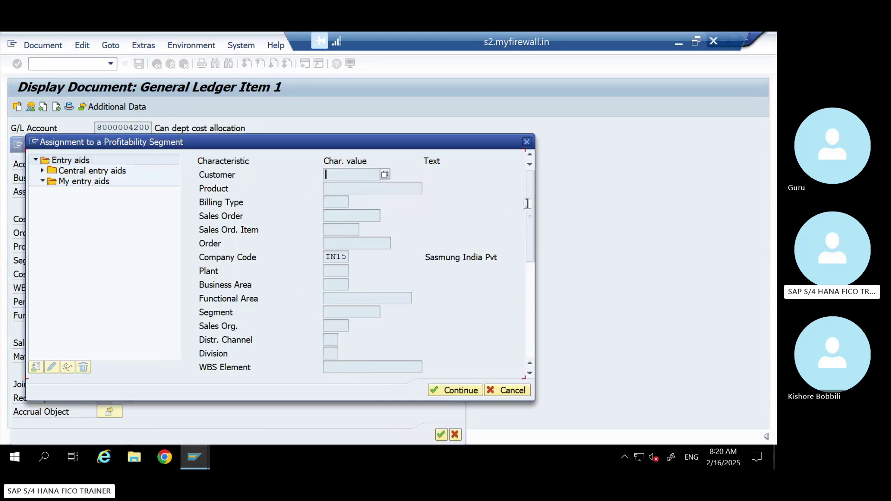
left_click_drag(529, 200, 520, 303)
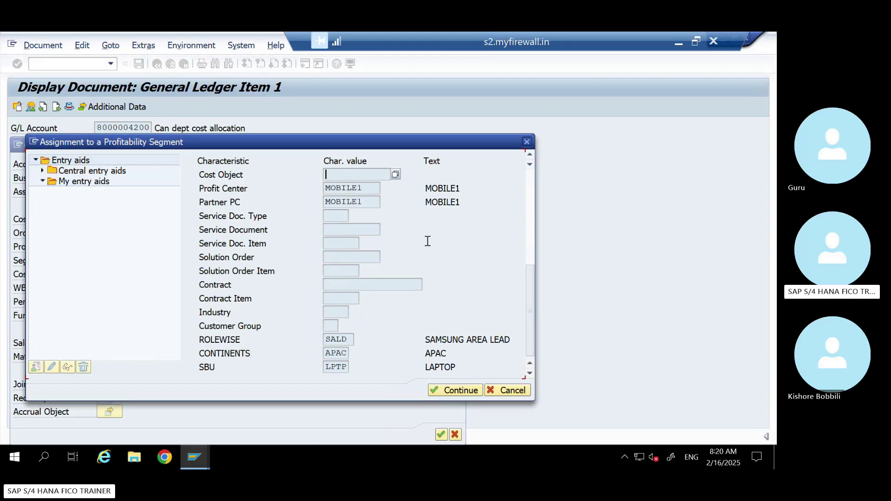
left_click(527, 142)
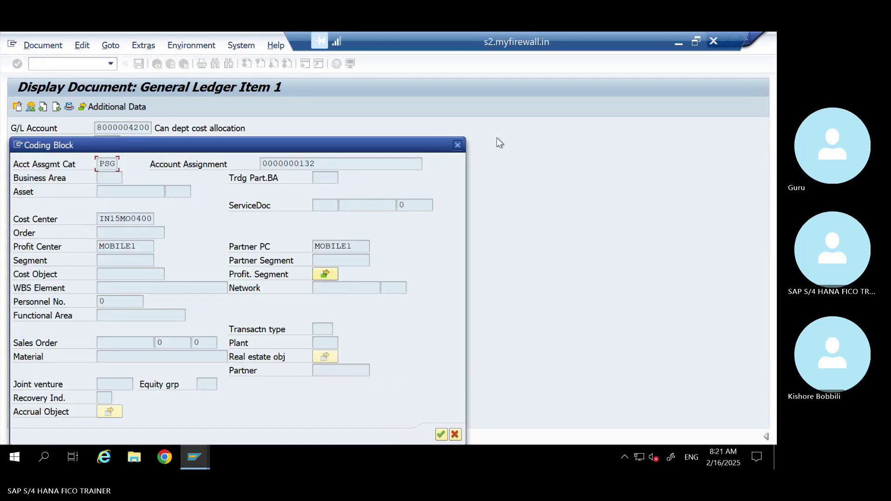
left_click(458, 145)
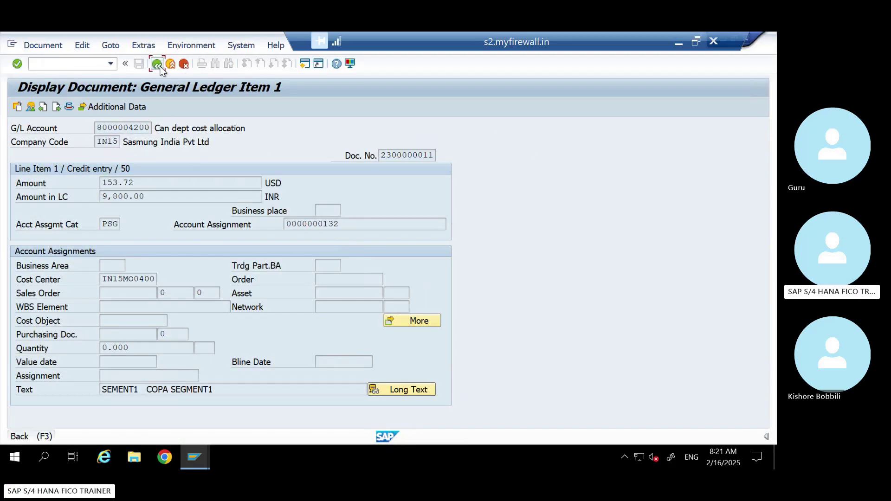
Step: Recheck line item 2's coding block, then return to the cost center line items report
left_click(159, 66)
double_click(158, 293)
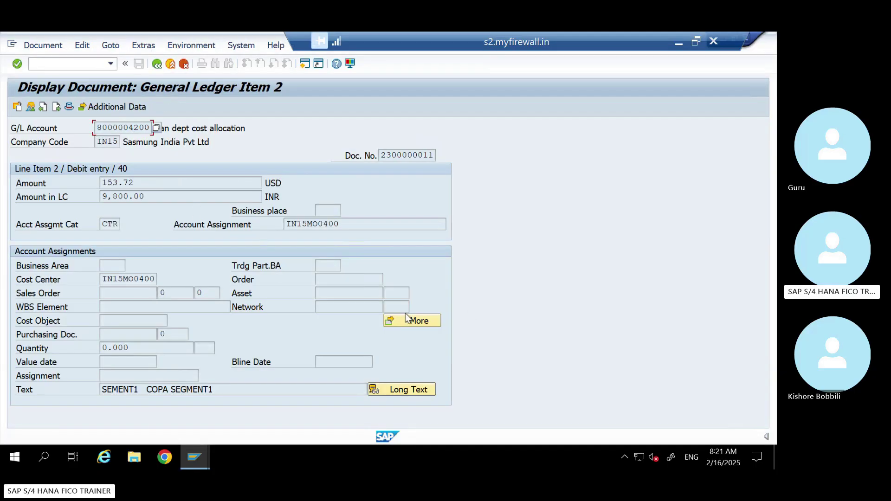
left_click(411, 320)
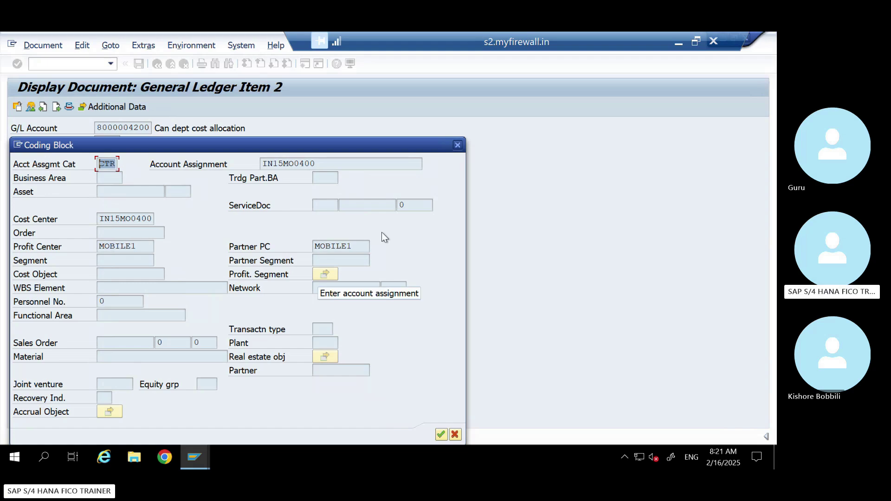
left_click(456, 144)
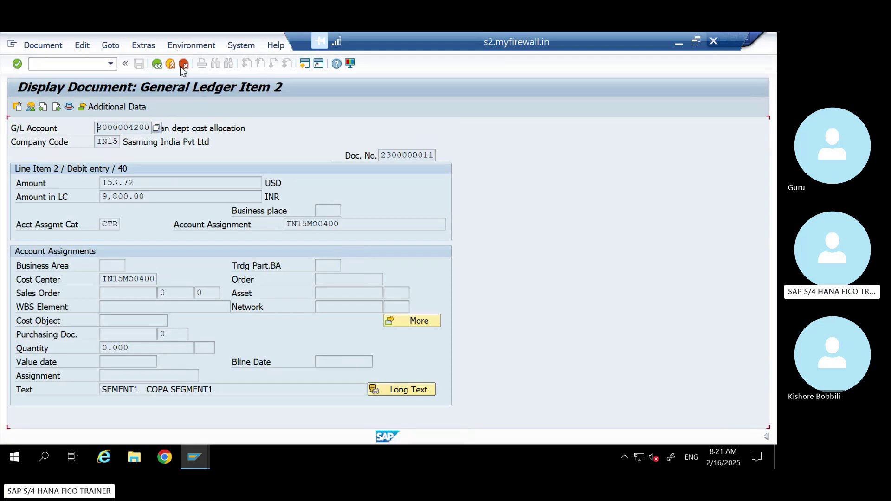
left_click(171, 65)
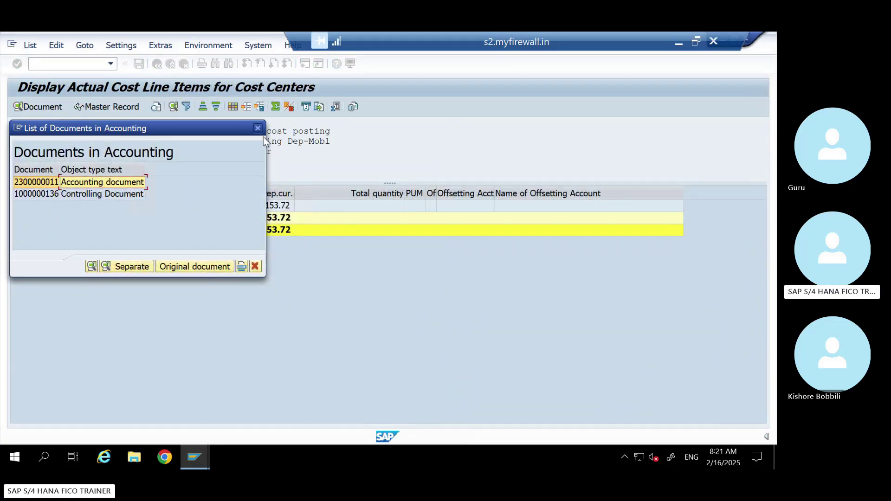